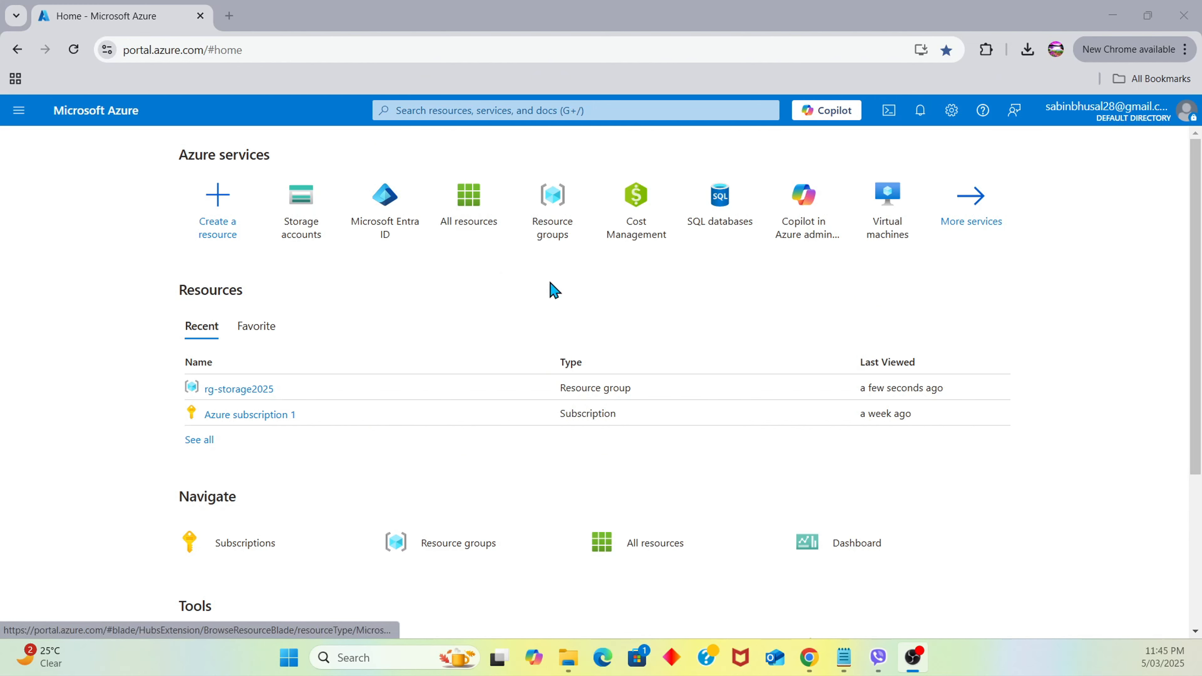
Open the empty Storage accounts list and start creating a new storage account
scroll(572, 360, "down", 1)
scroll(558, 367, "up", 1)
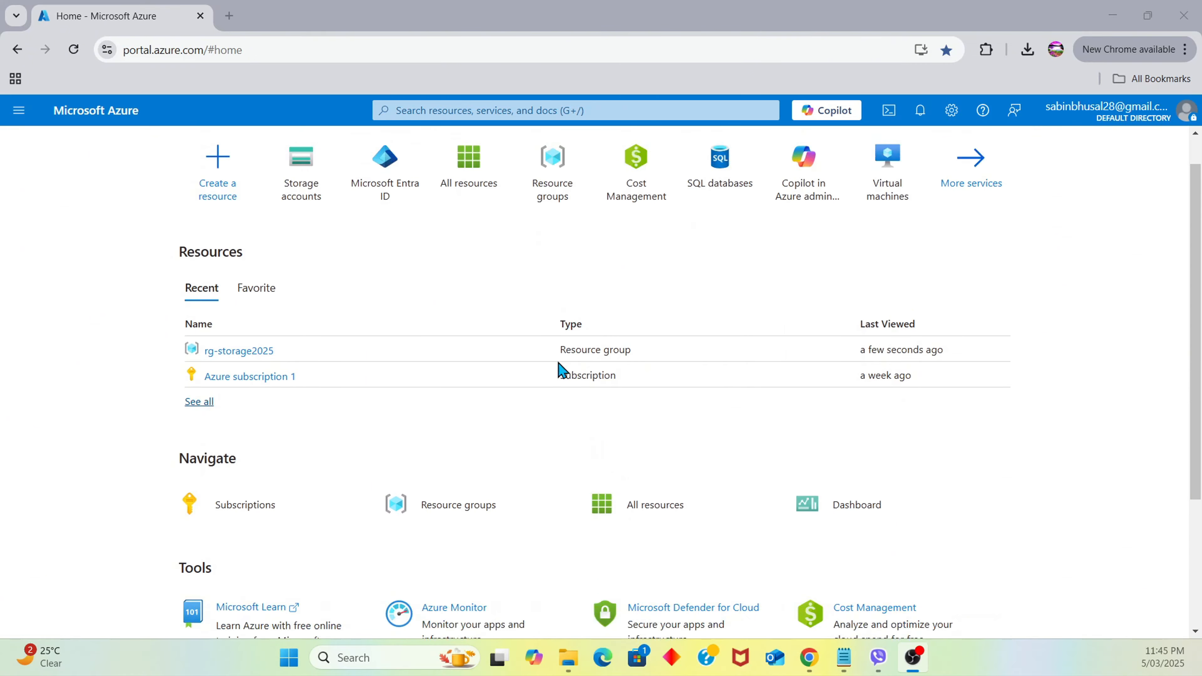
left_click(301, 203)
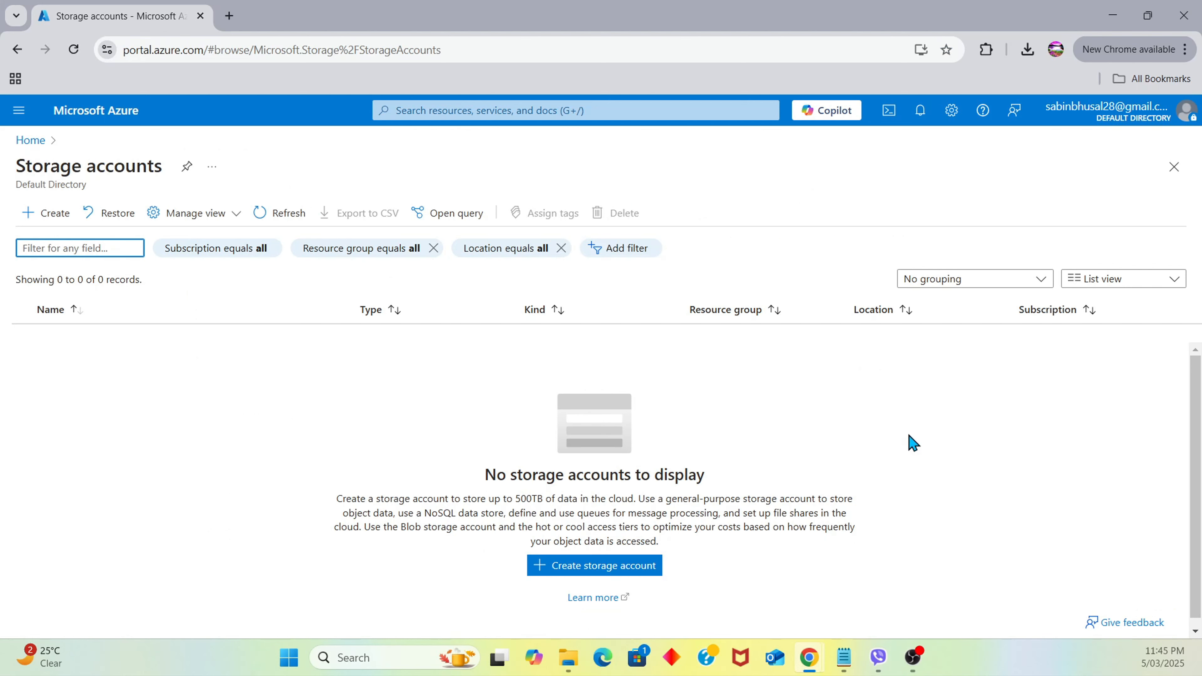
scroll(913, 443, "down", 1)
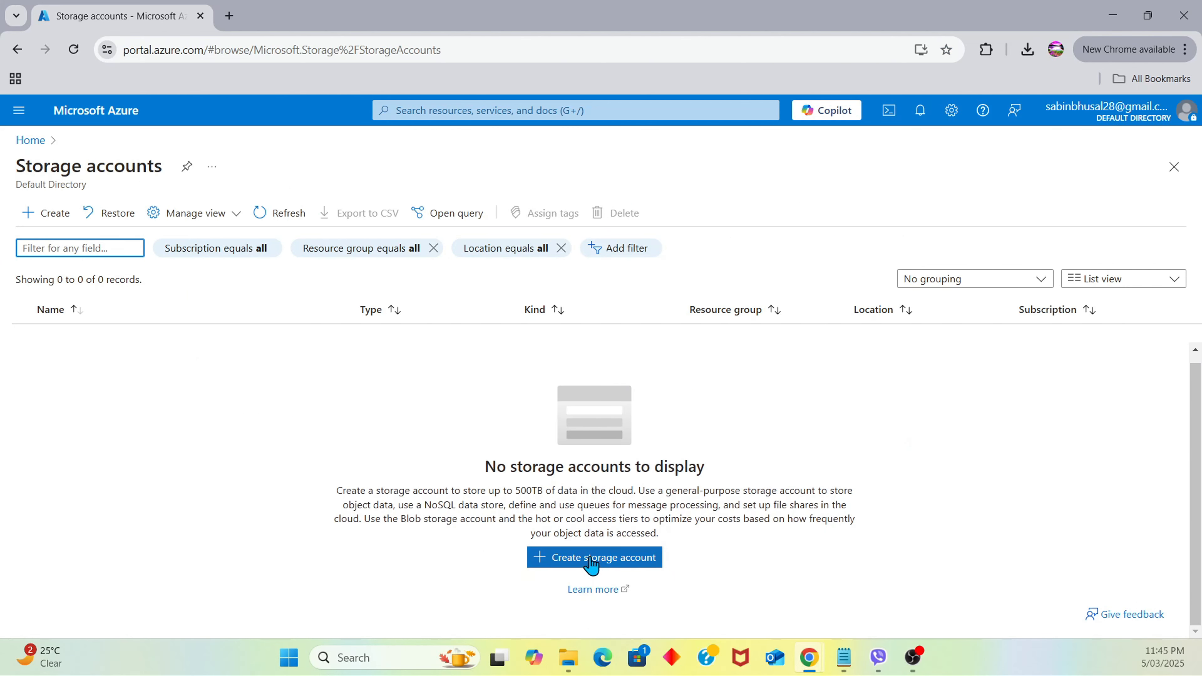
left_click(611, 565)
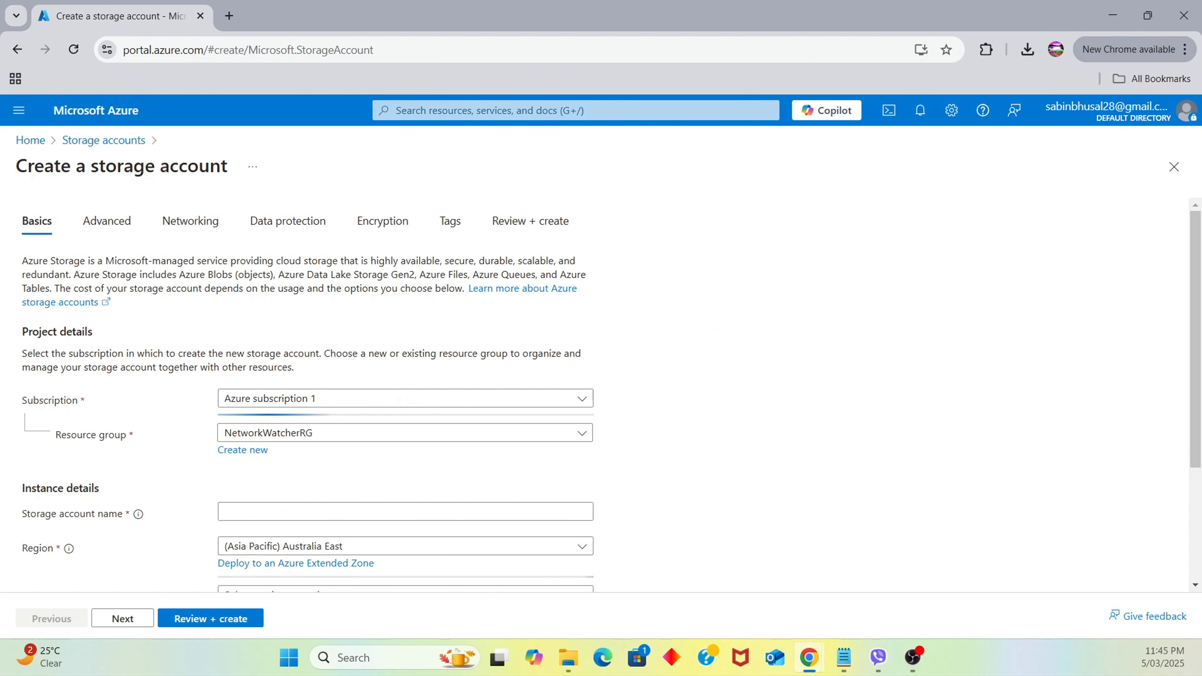
Keep Azure subscription 1 and pick the existing rg-storage2025 resource group
scroll(1168, 530, "down", 1)
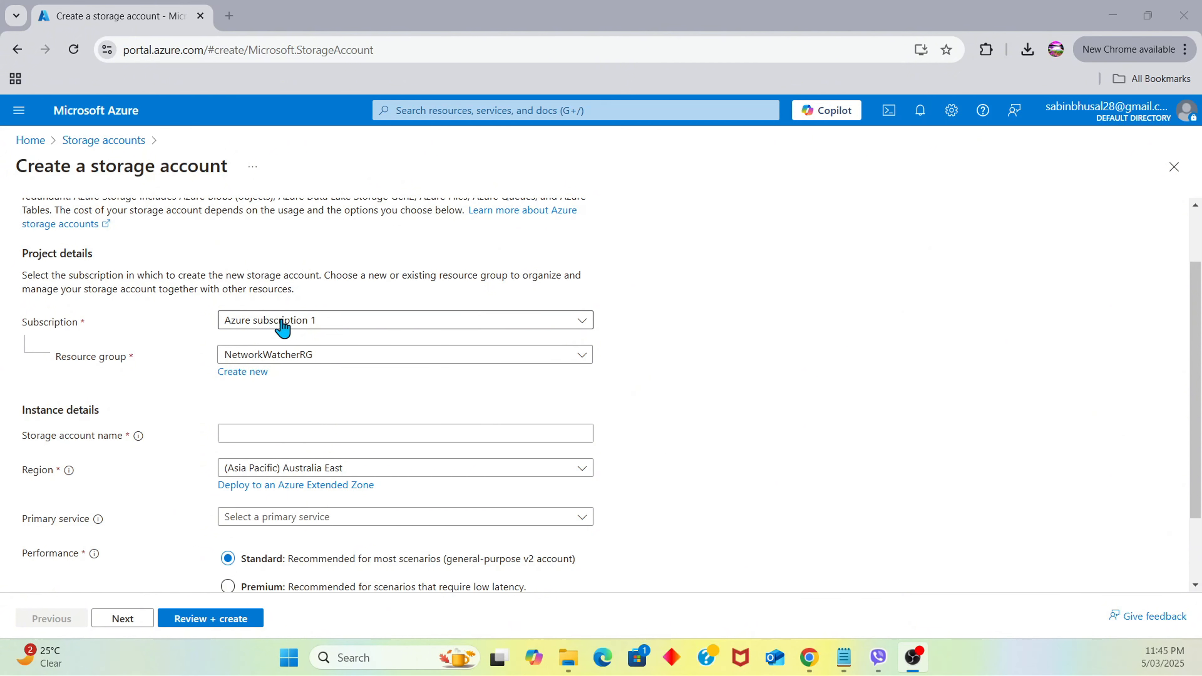
left_click(332, 327)
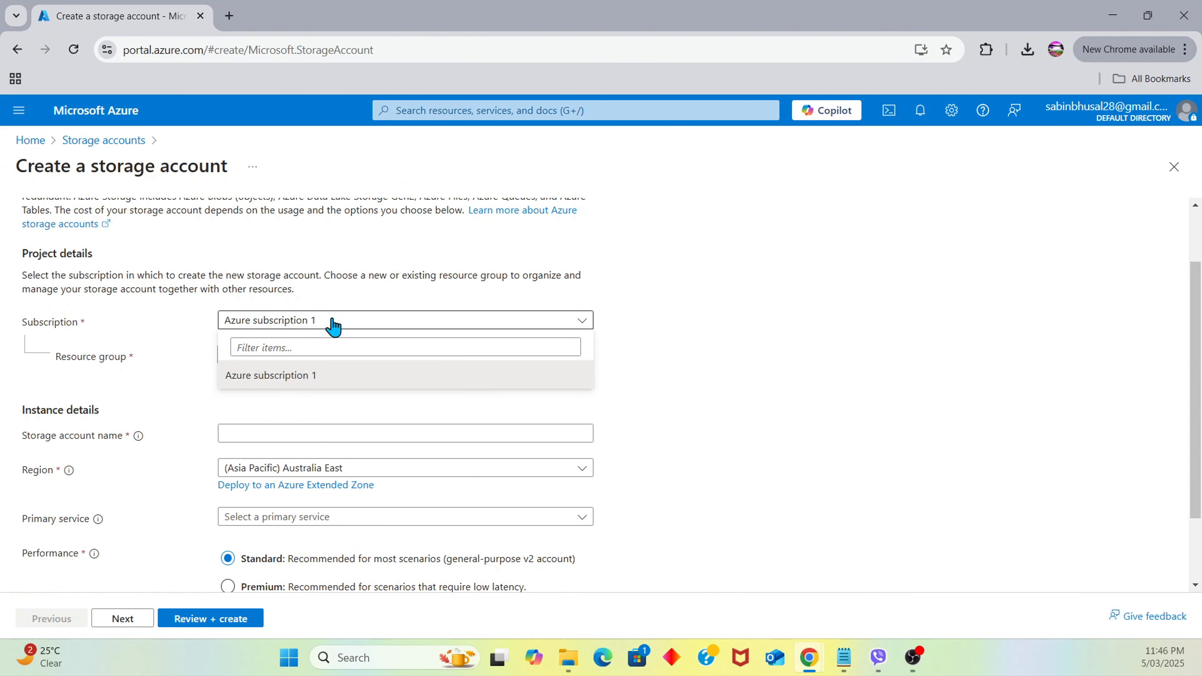
left_click(333, 326)
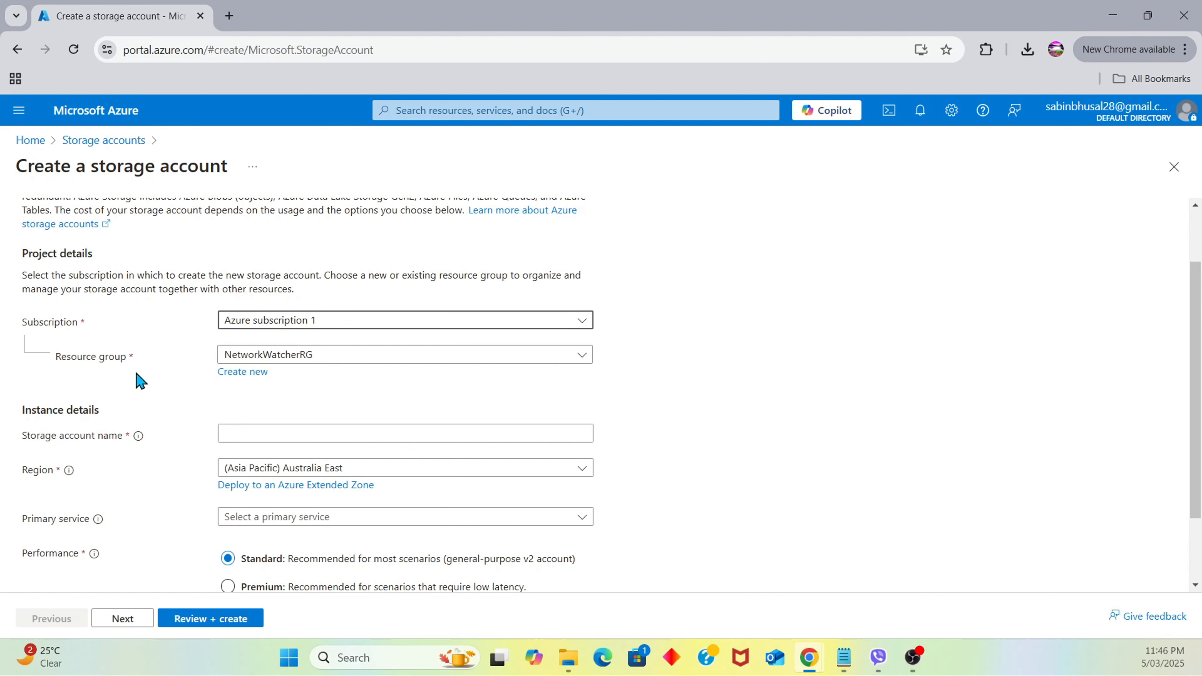
left_click(333, 356)
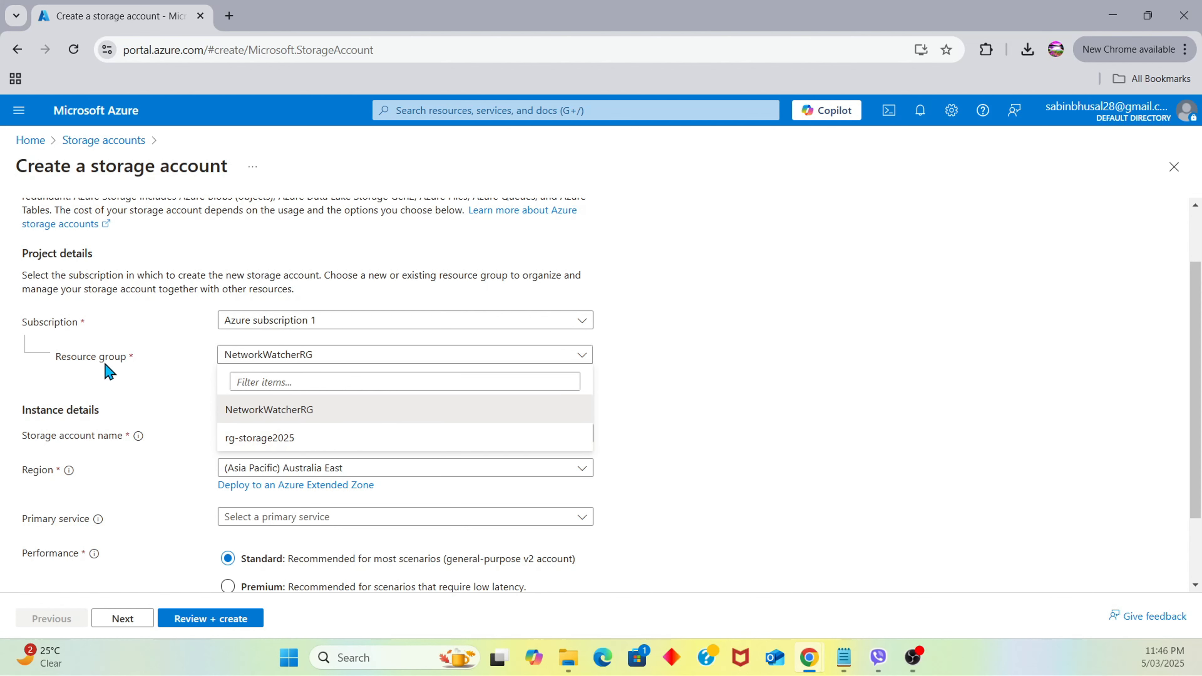
left_click(733, 397)
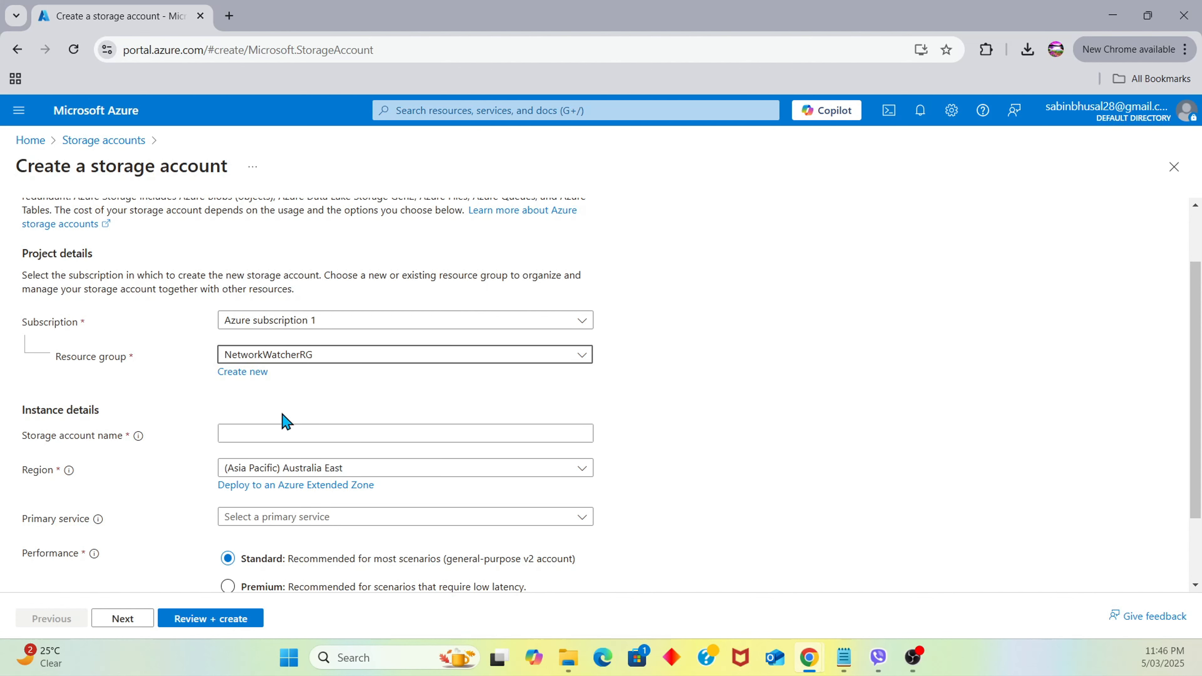
left_click(242, 372)
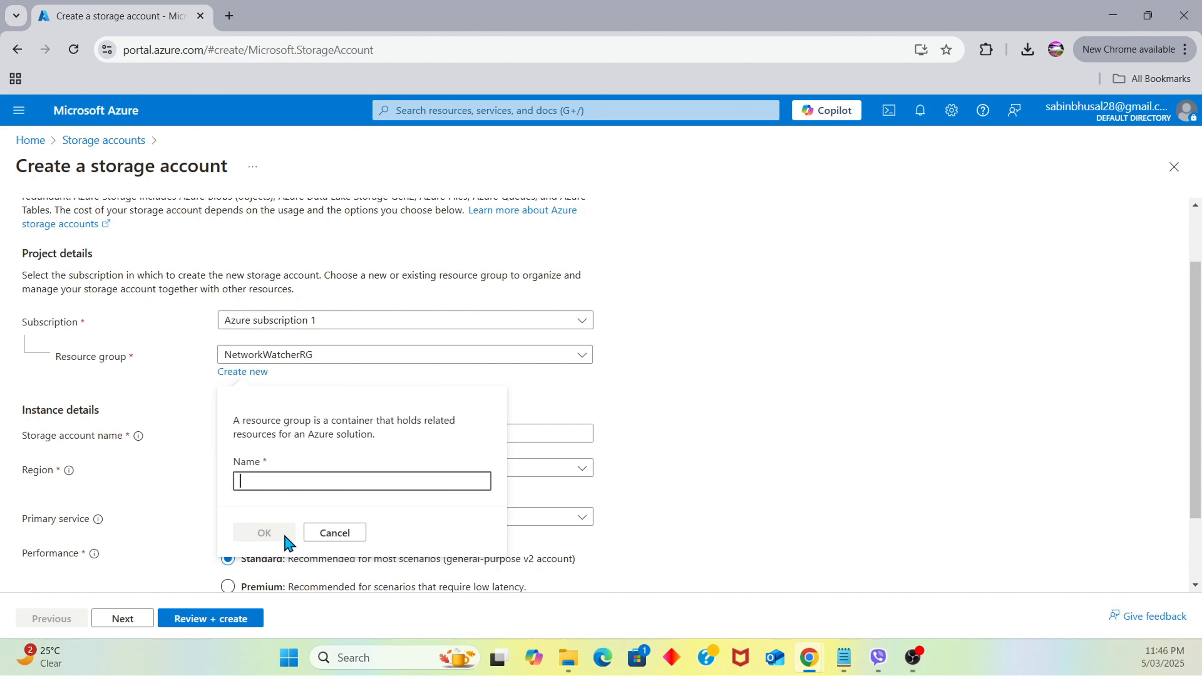
left_click(327, 534)
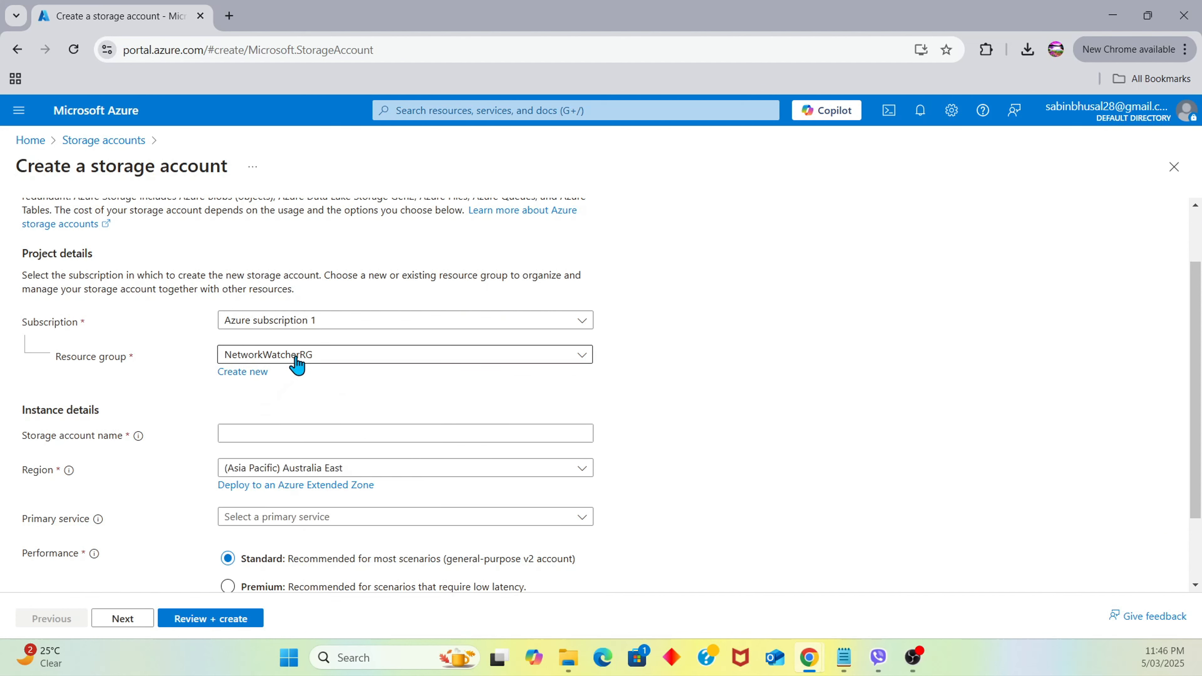
left_click(291, 359)
left_click(266, 438)
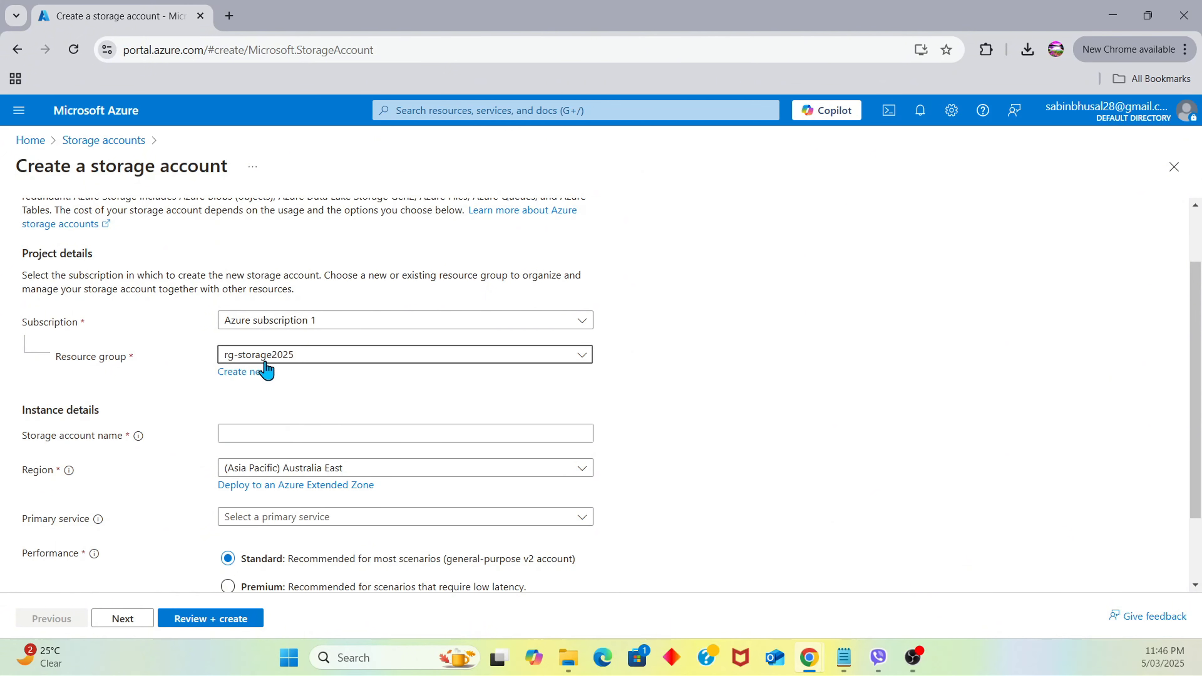
left_click(290, 432)
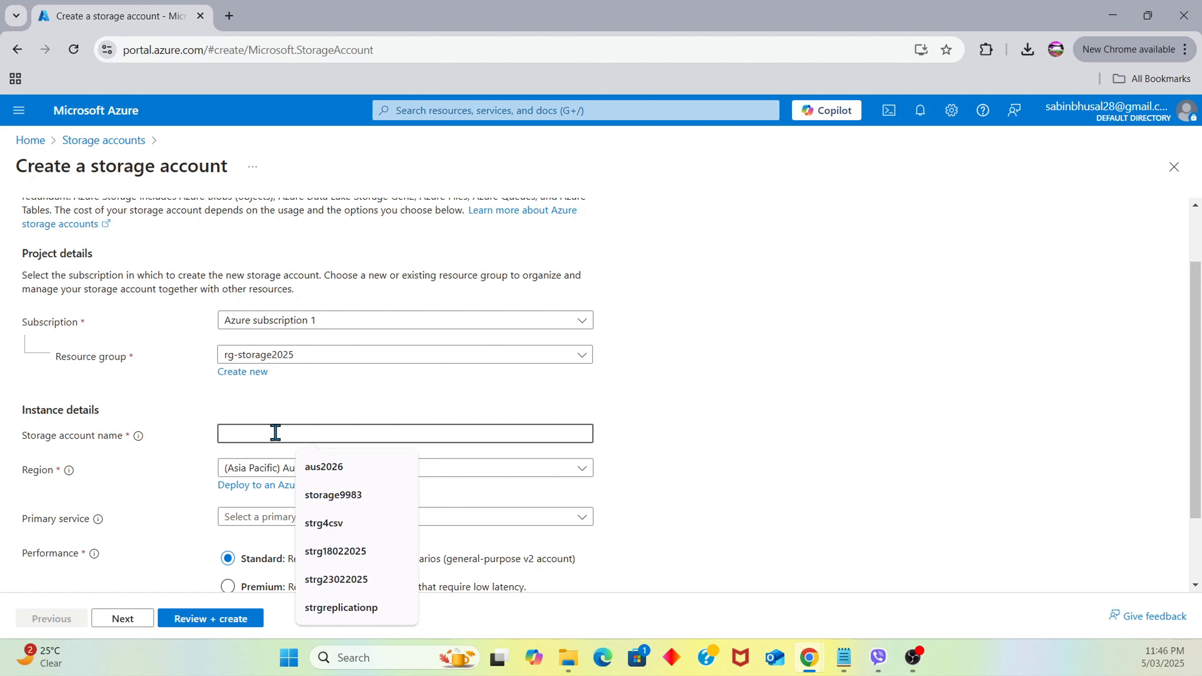
Enter strg05032025 in the Storage account name field
type("strg")
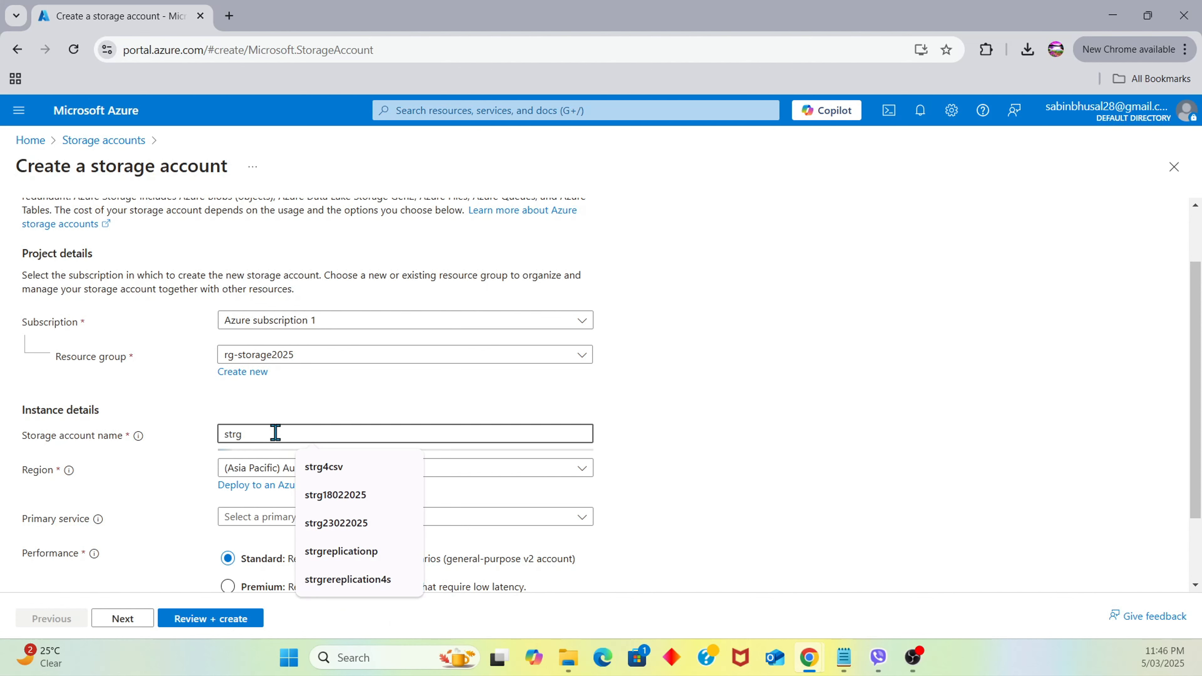
type("0")
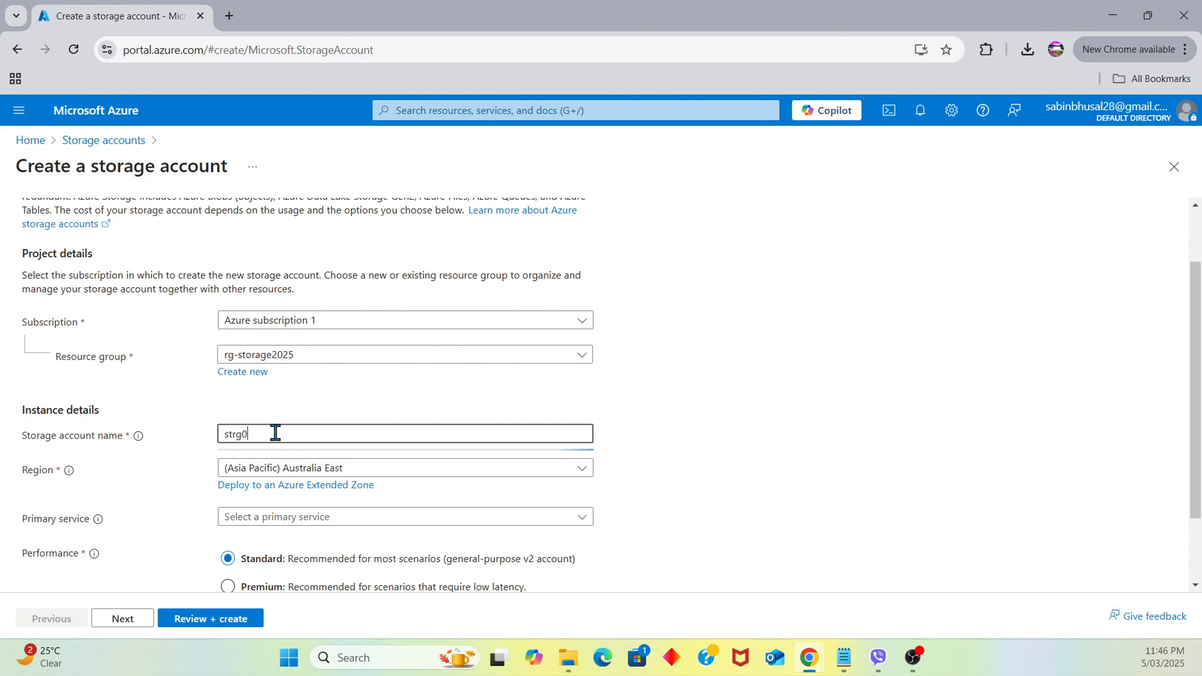
type("5032025")
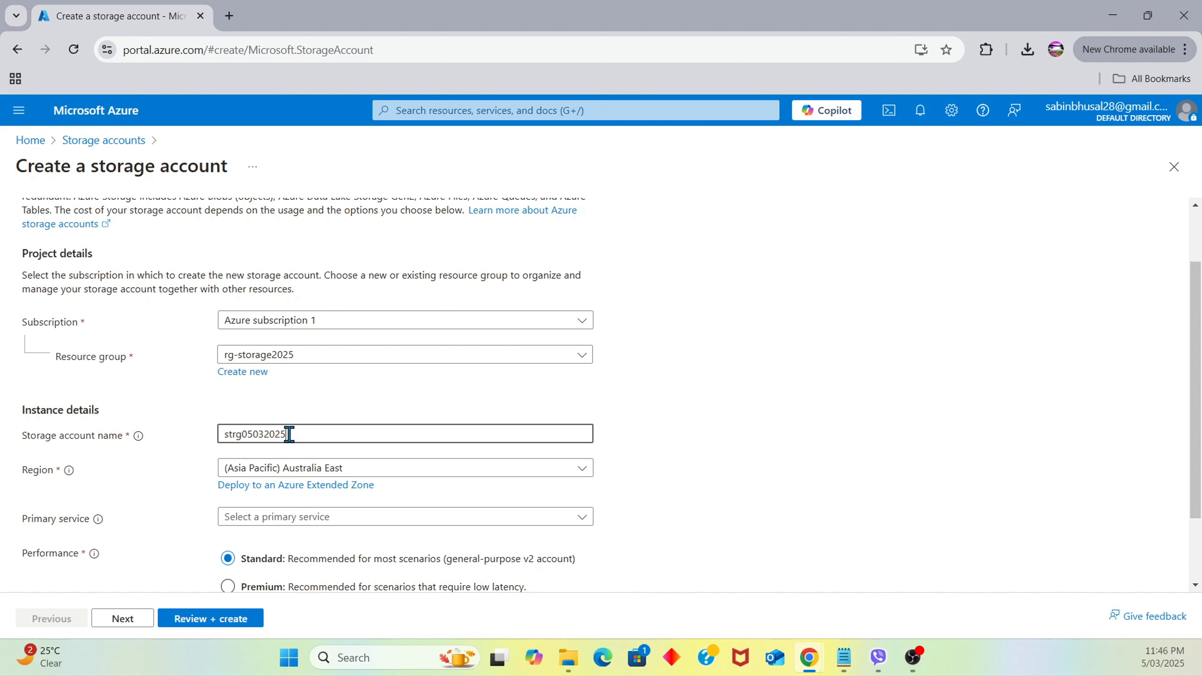
left_click(968, 414)
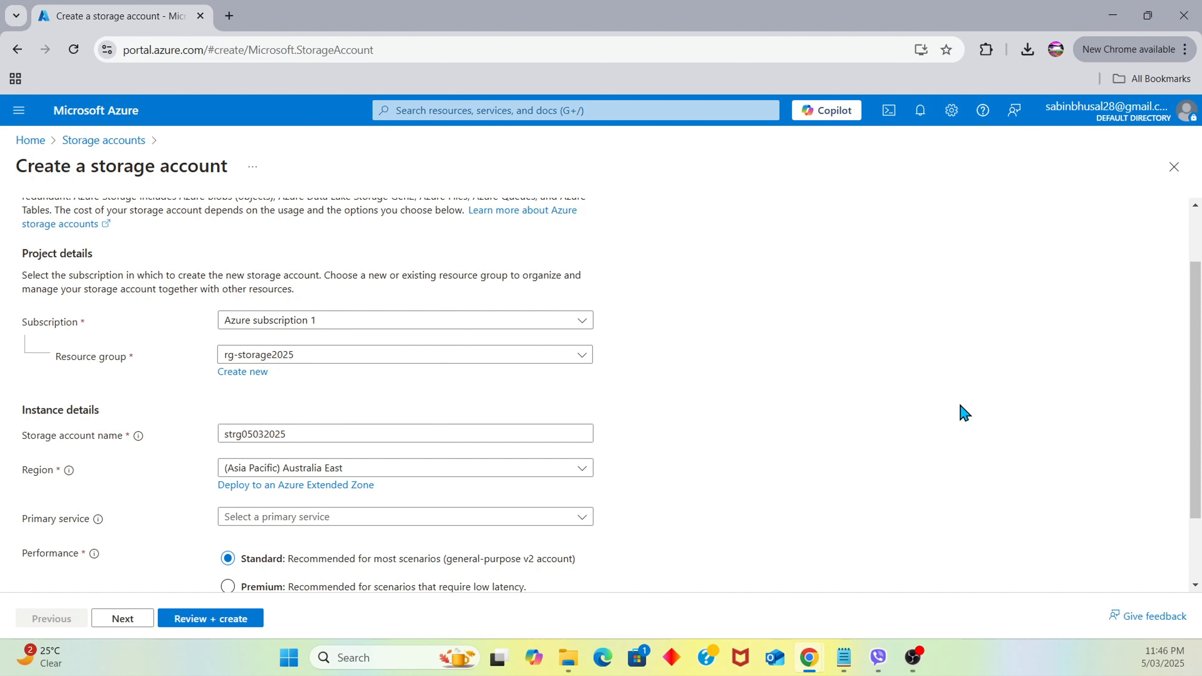
scroll(360, 436, "down", 2)
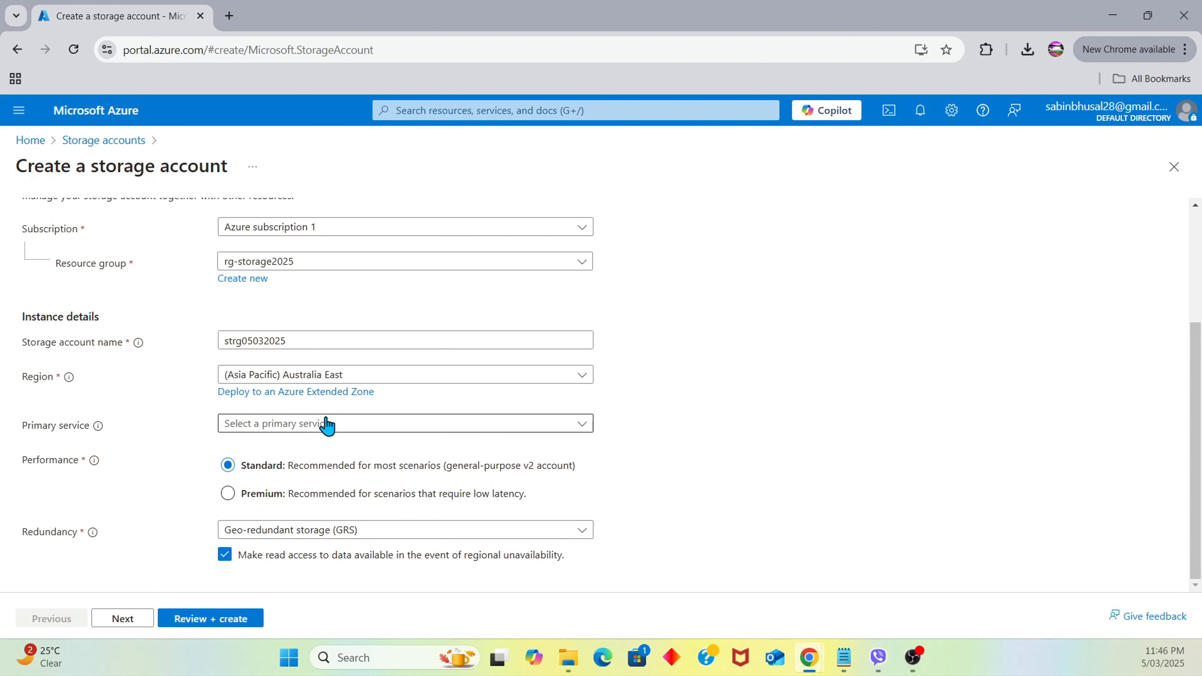
Select Azure Blob Storage or Azure Data Lake Storage Gen 2 as the primary service
left_click(345, 429)
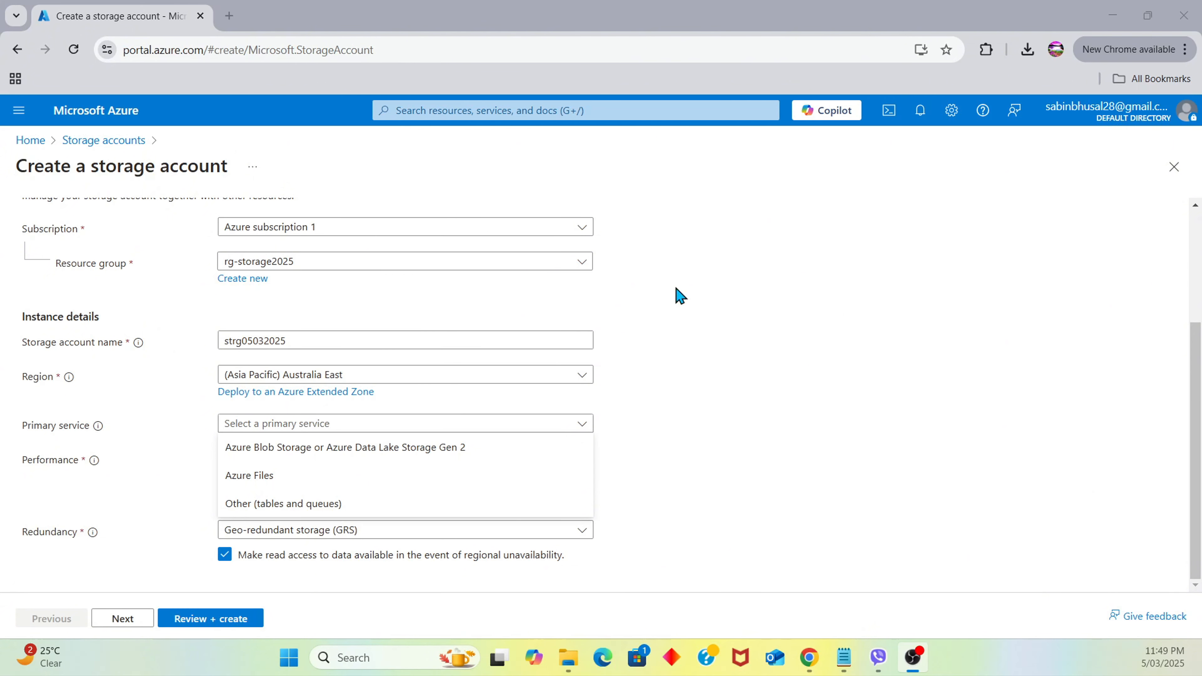
left_click(422, 450)
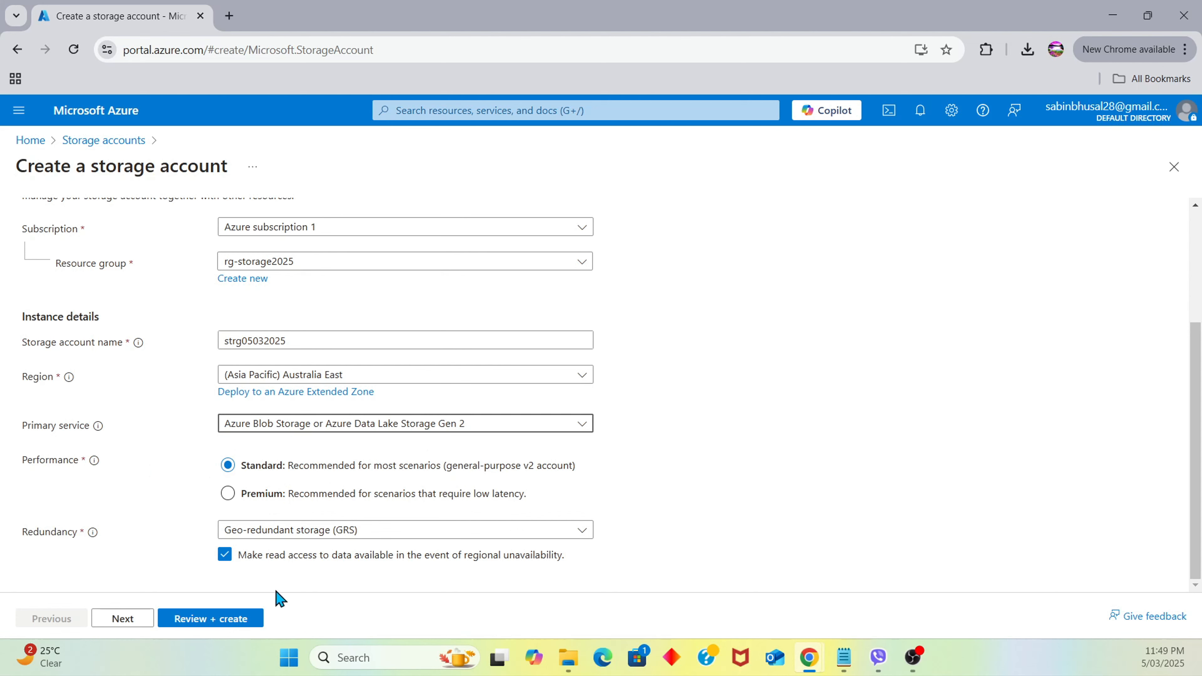
Leave redundancy at Geo-redundant storage (GRS) and continue to the Advanced settings
left_click(314, 532)
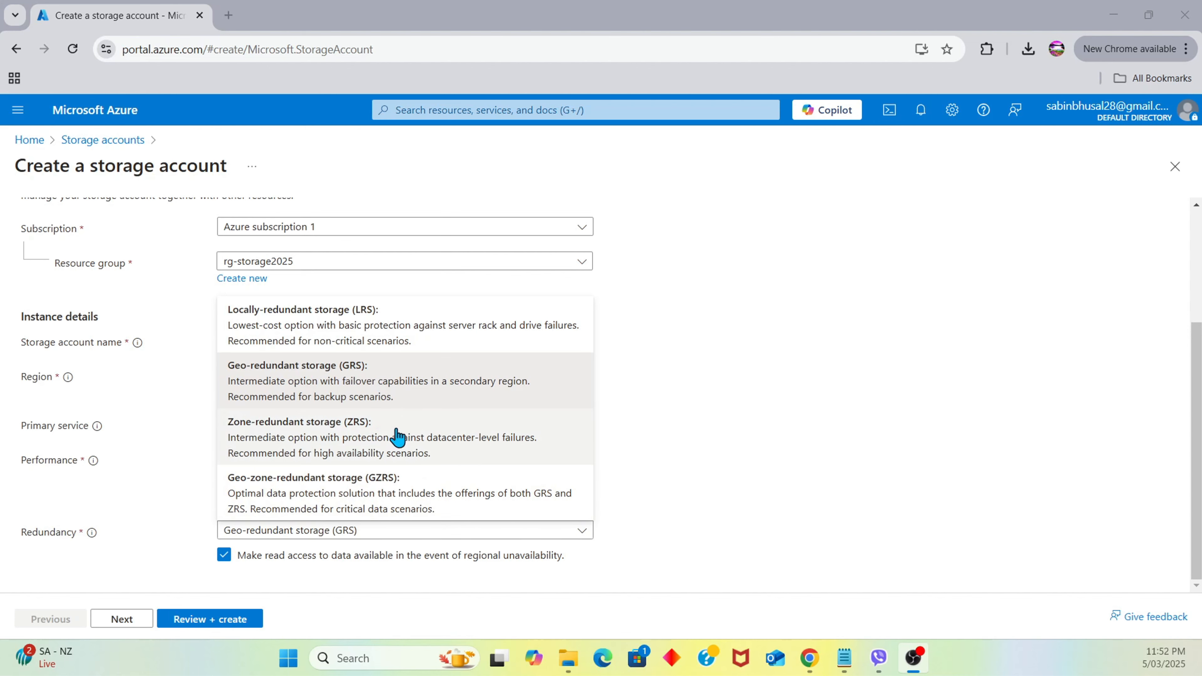
left_click(765, 462)
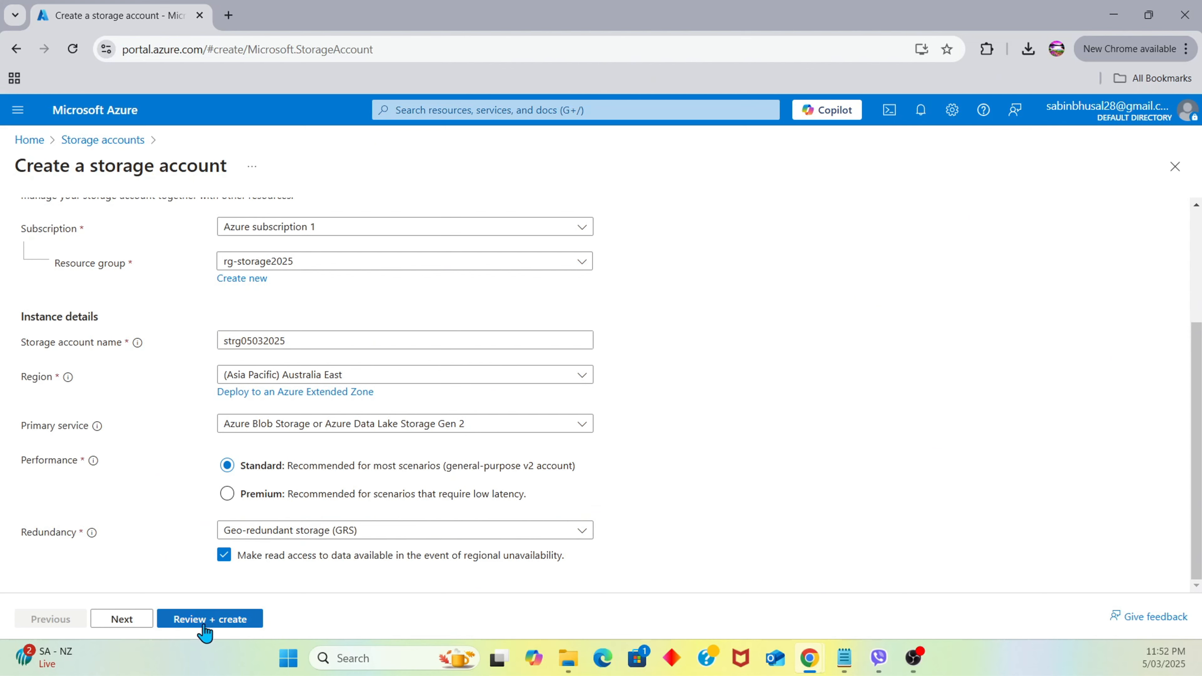
left_click(129, 623)
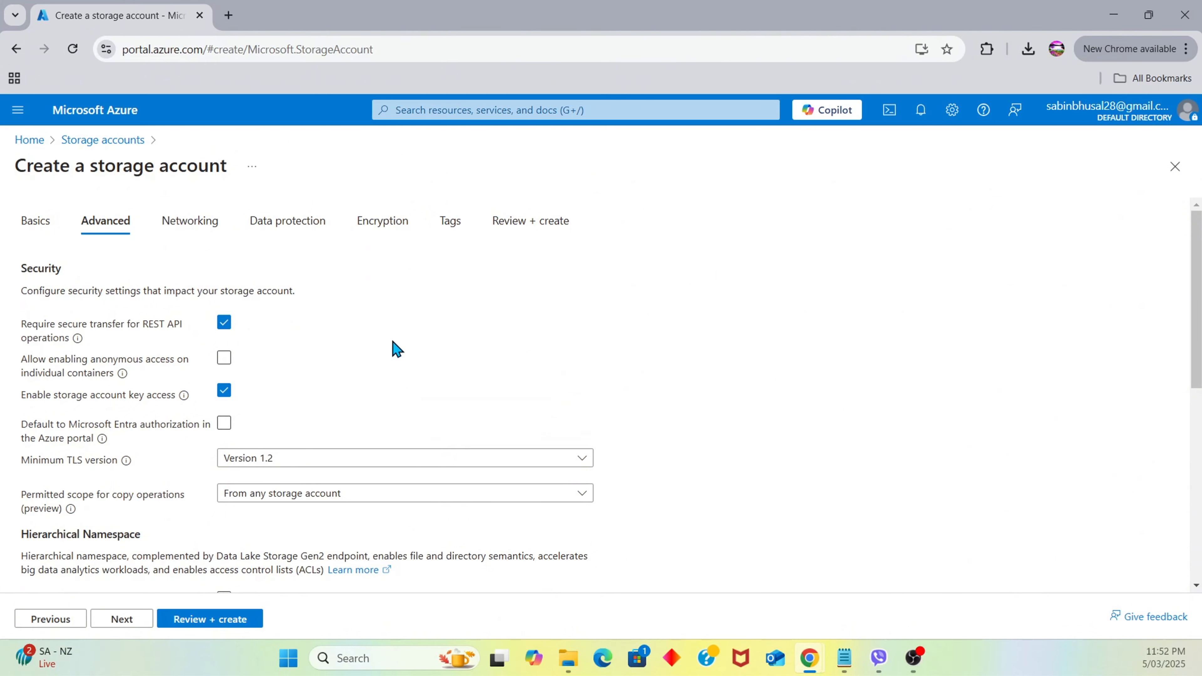
Enable hierarchical namespace and send the storage account settings to Review + create
scroll(392, 349, "down", 5)
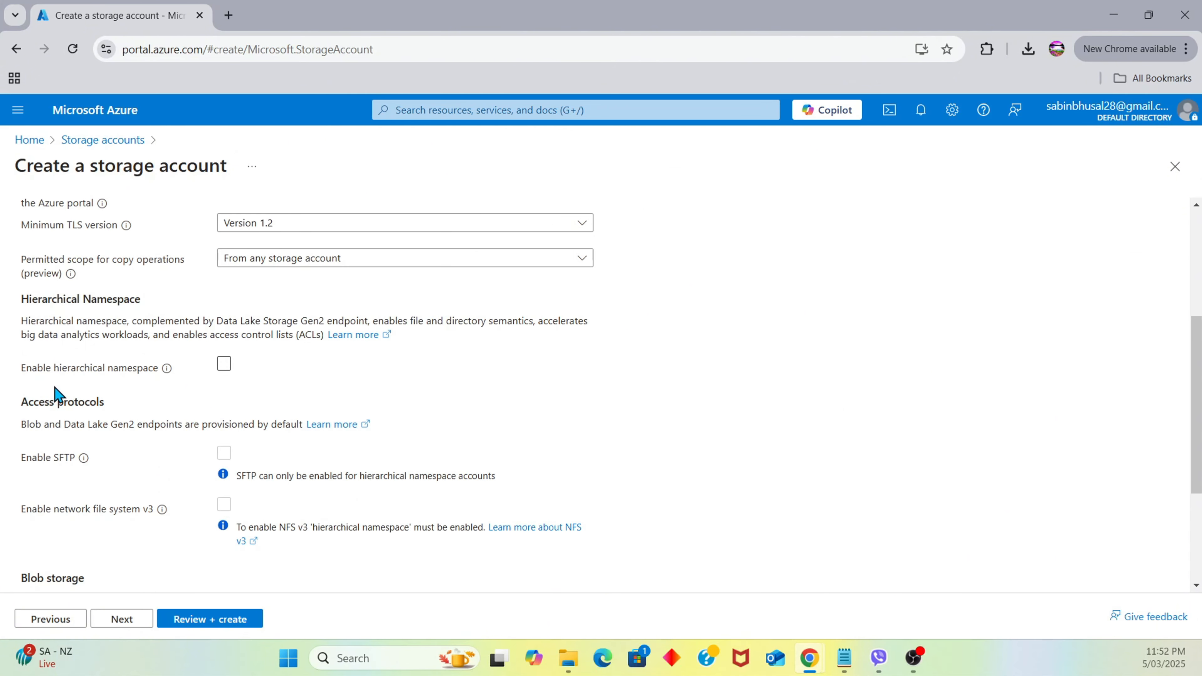
left_click(223, 365)
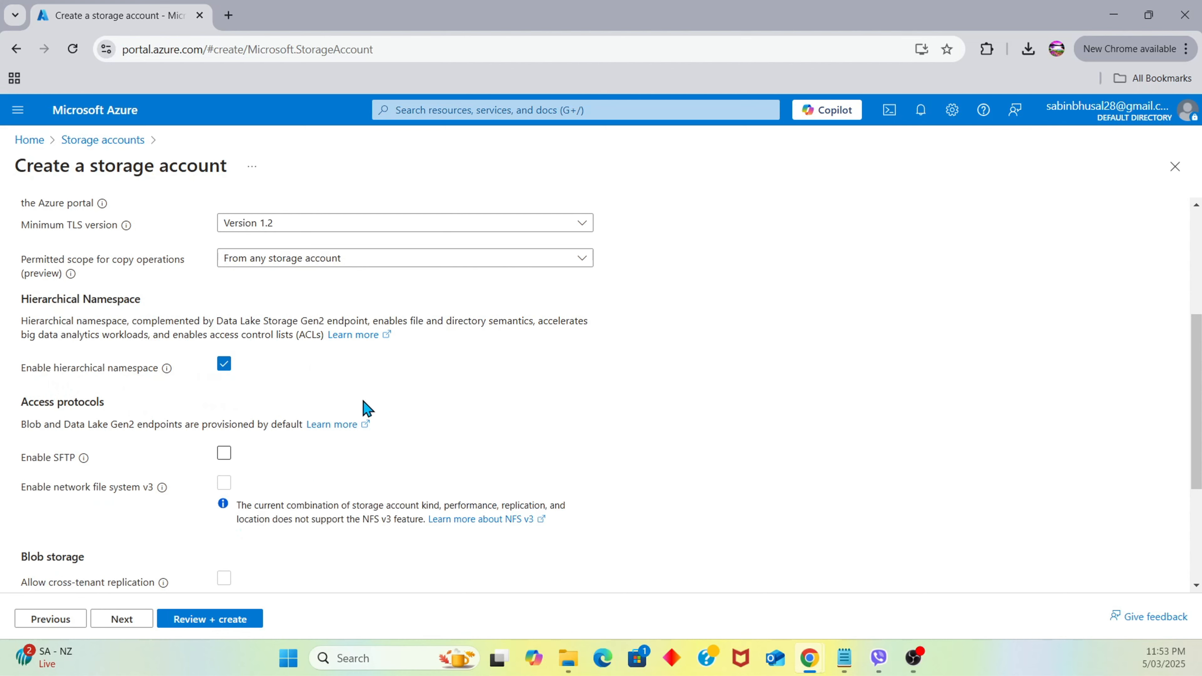
scroll(383, 421, "down", 2)
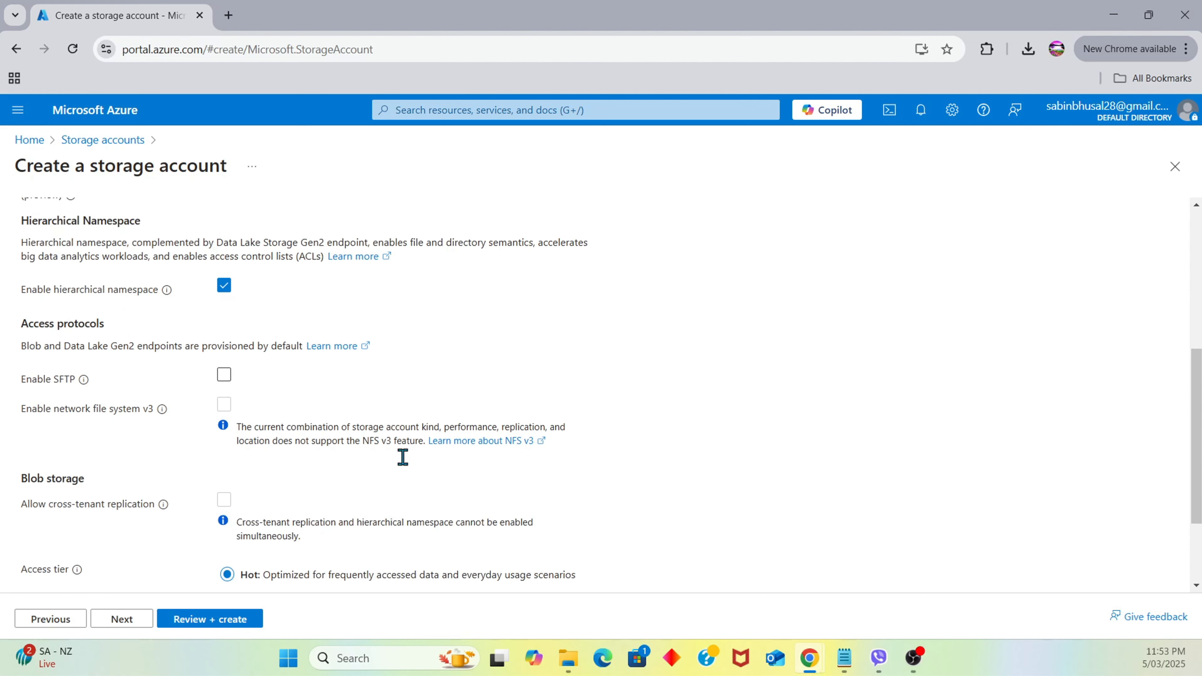
left_click(194, 621)
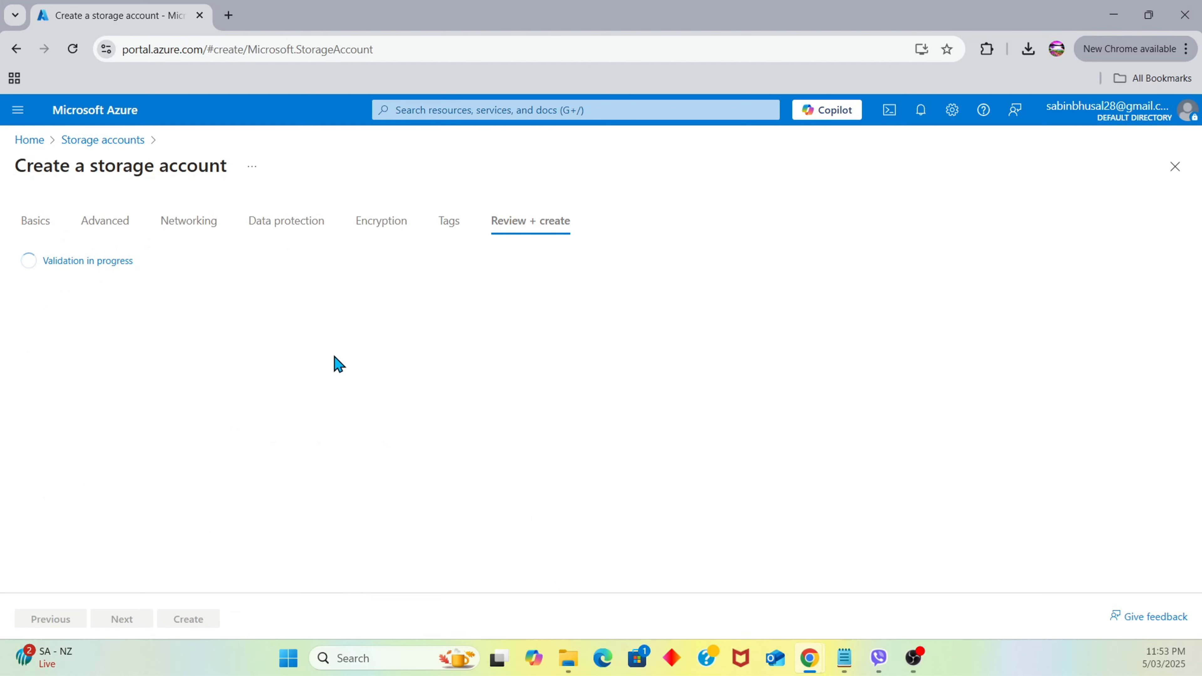
Deploy strg05032025 and go to its Overview after the deployment succeeds
left_click(196, 623)
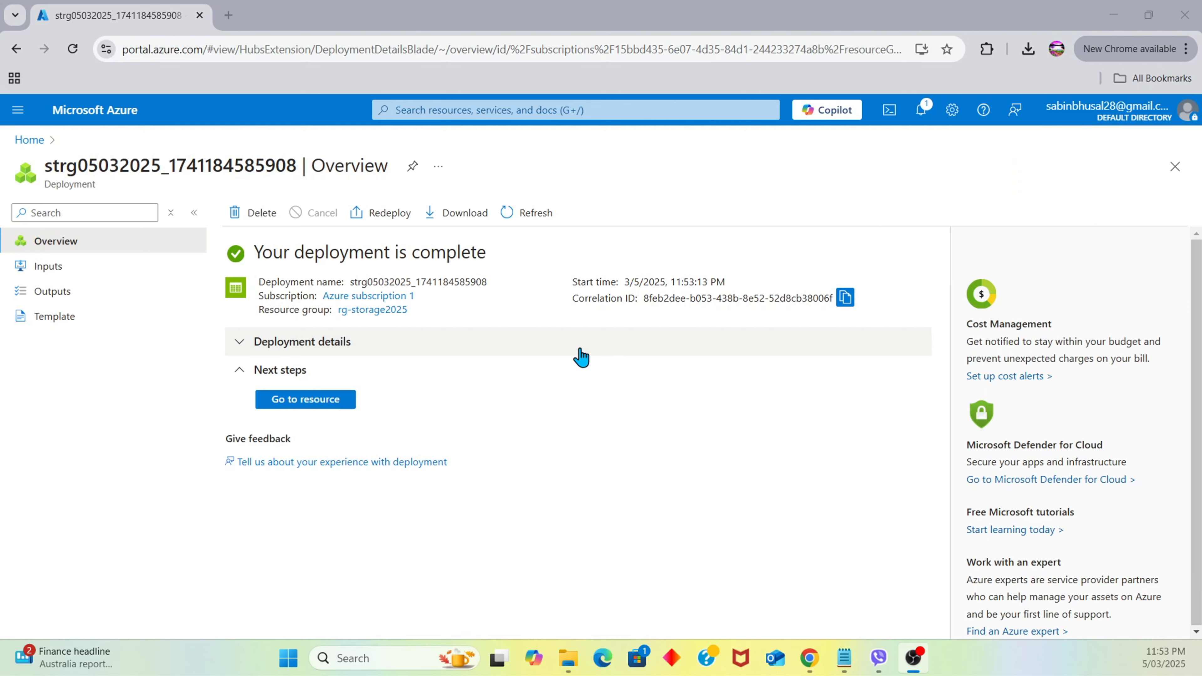
left_click(326, 404)
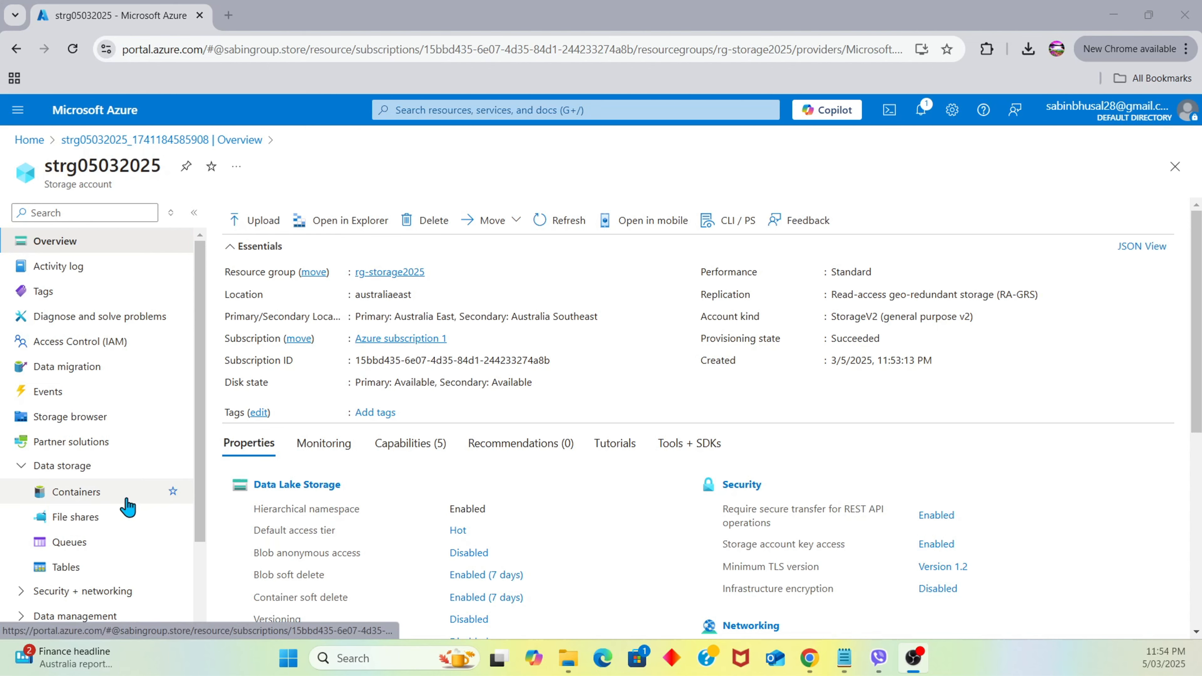
Add a new private container named 'image' under the account's Containers
left_click(93, 489)
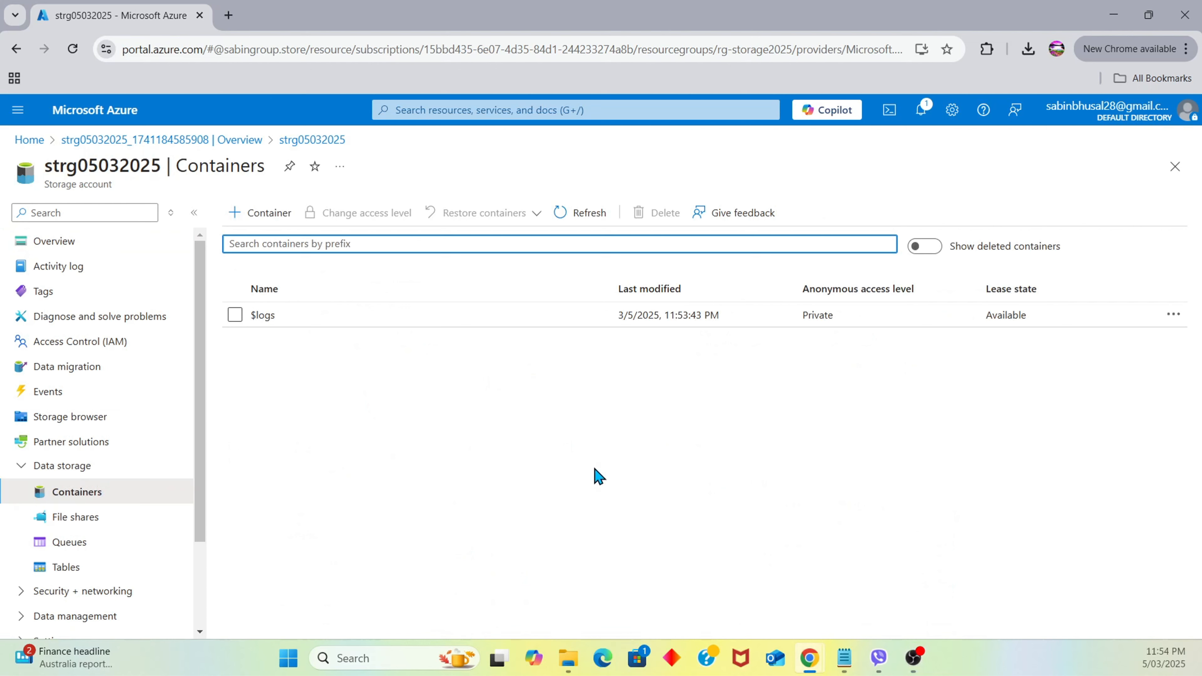
left_click(267, 211)
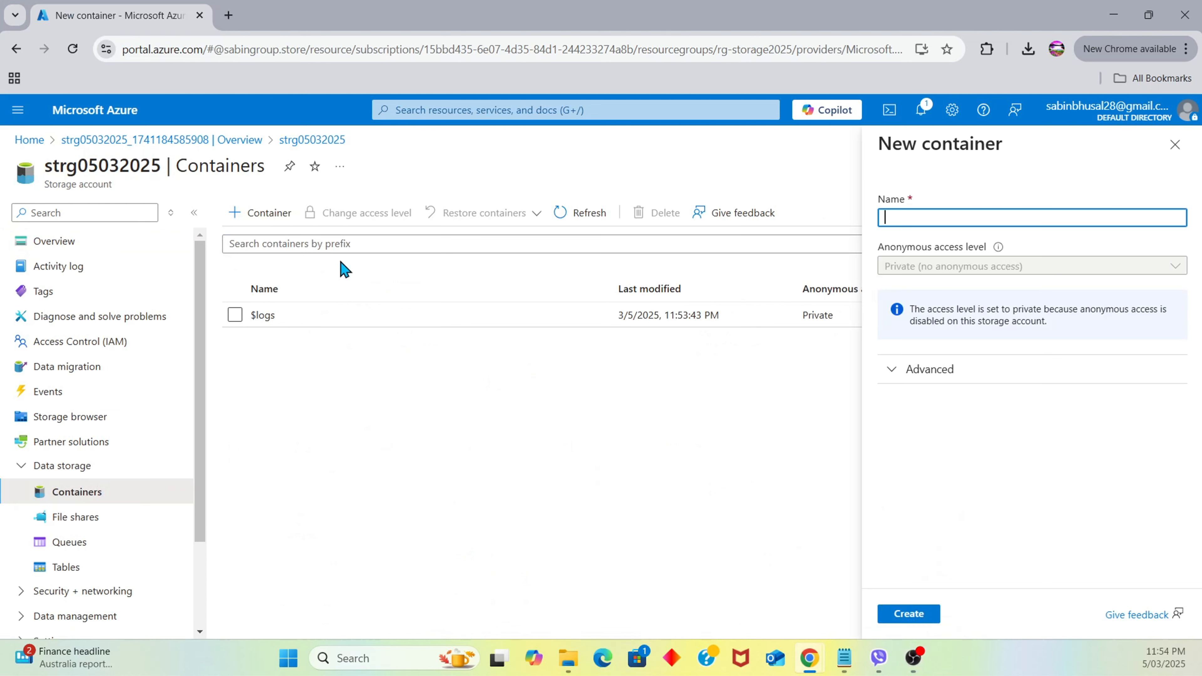
left_click(978, 217)
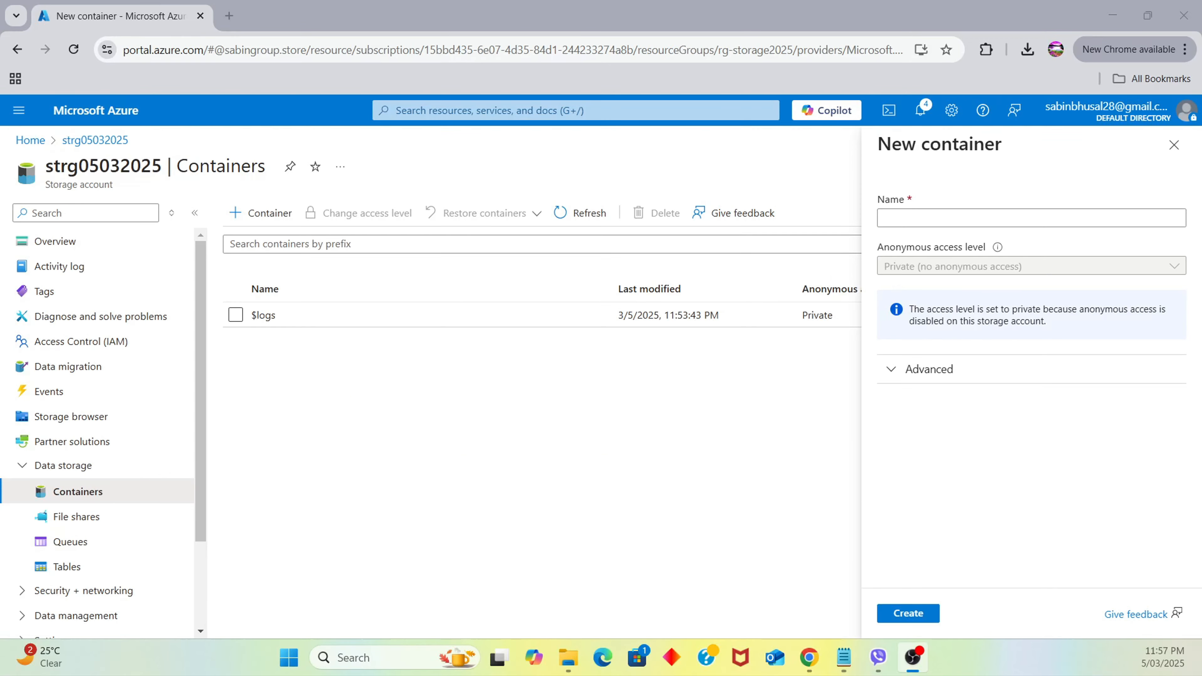
left_click(956, 217)
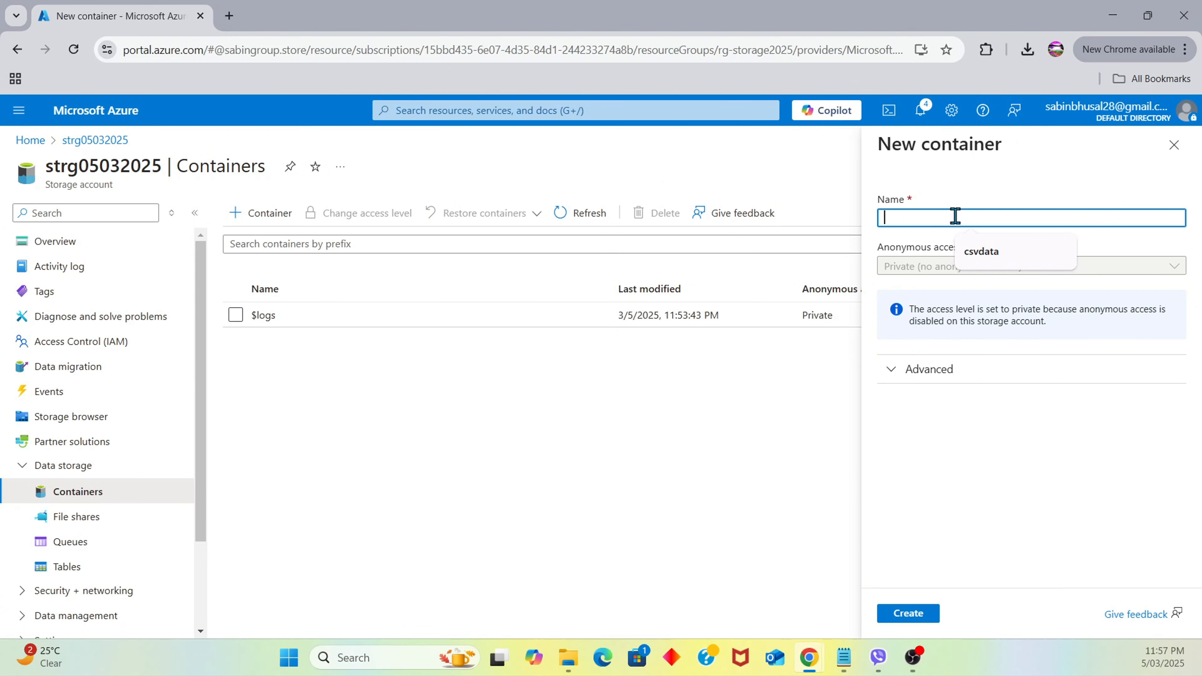
type("image")
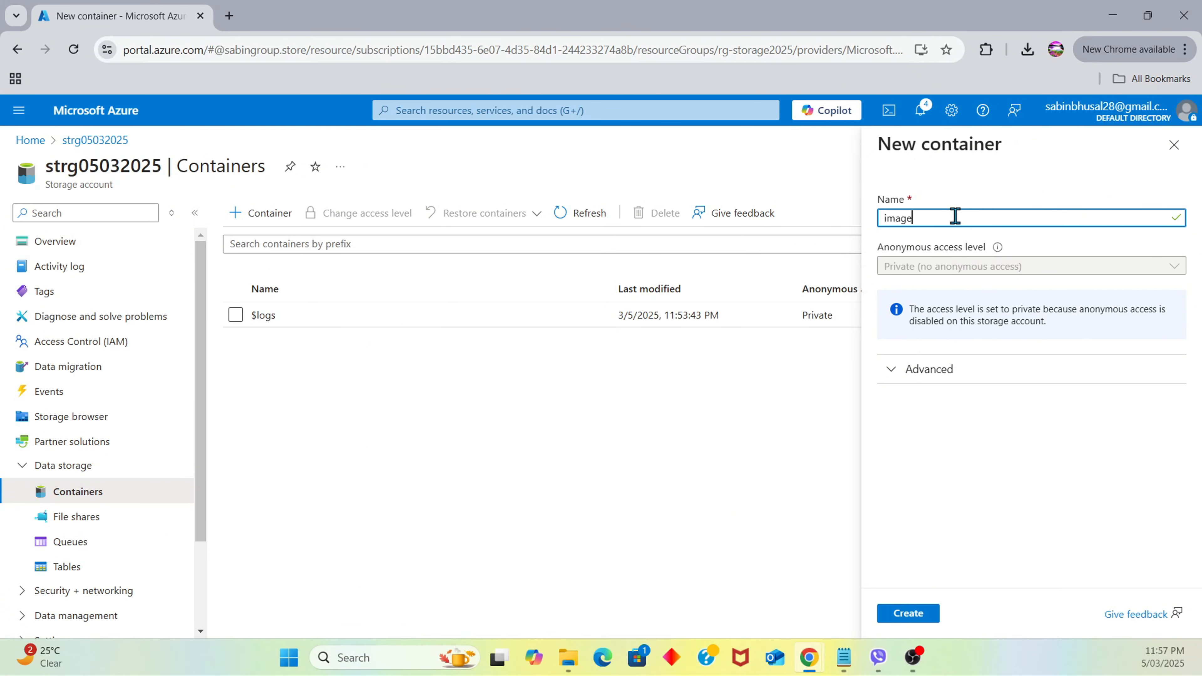
left_click(930, 615)
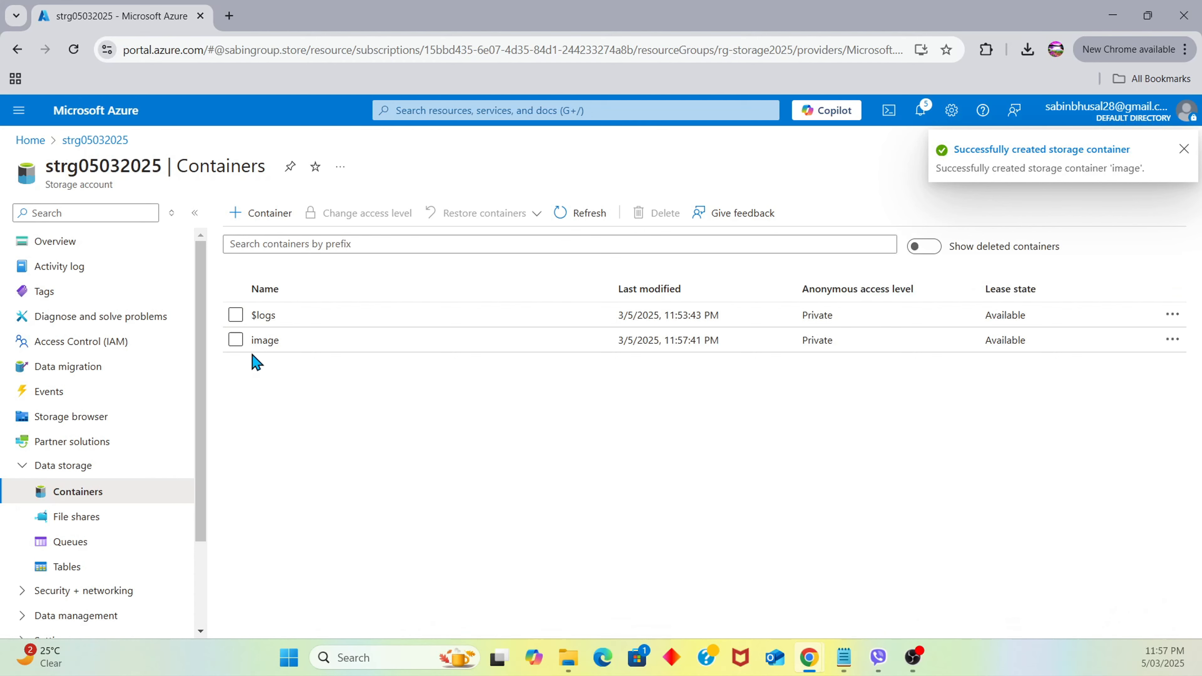
Upload Az-900 Certification.png from the computer into the image container as a block blob
left_click(265, 341)
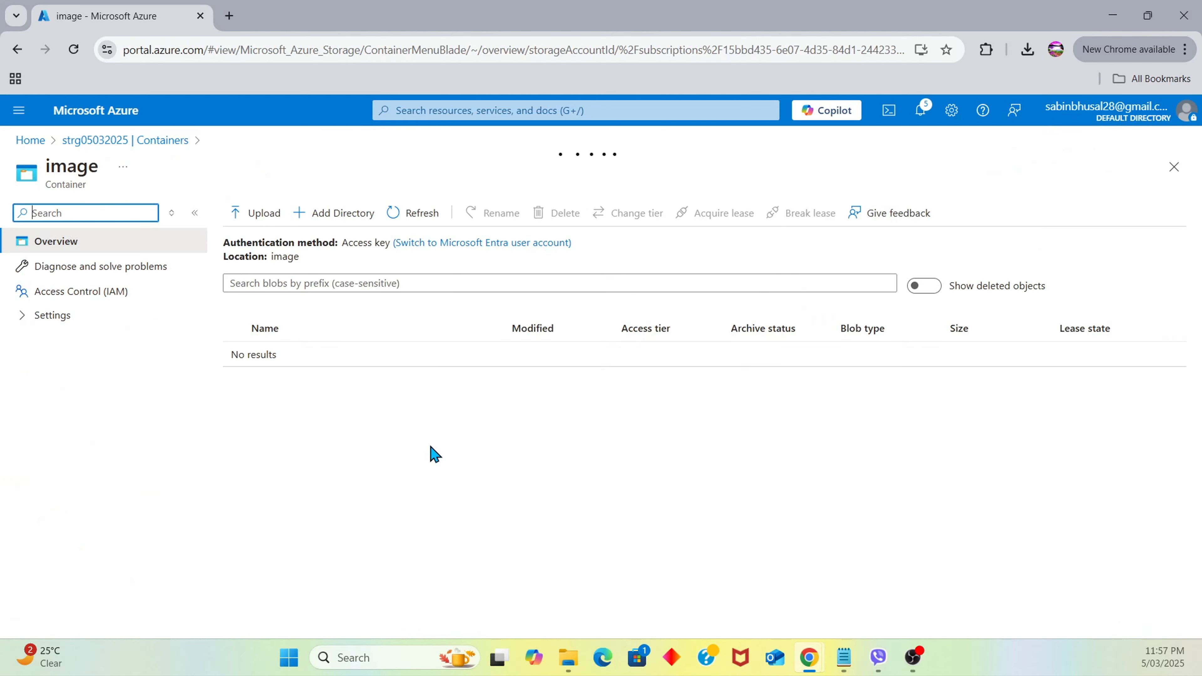
left_click(260, 213)
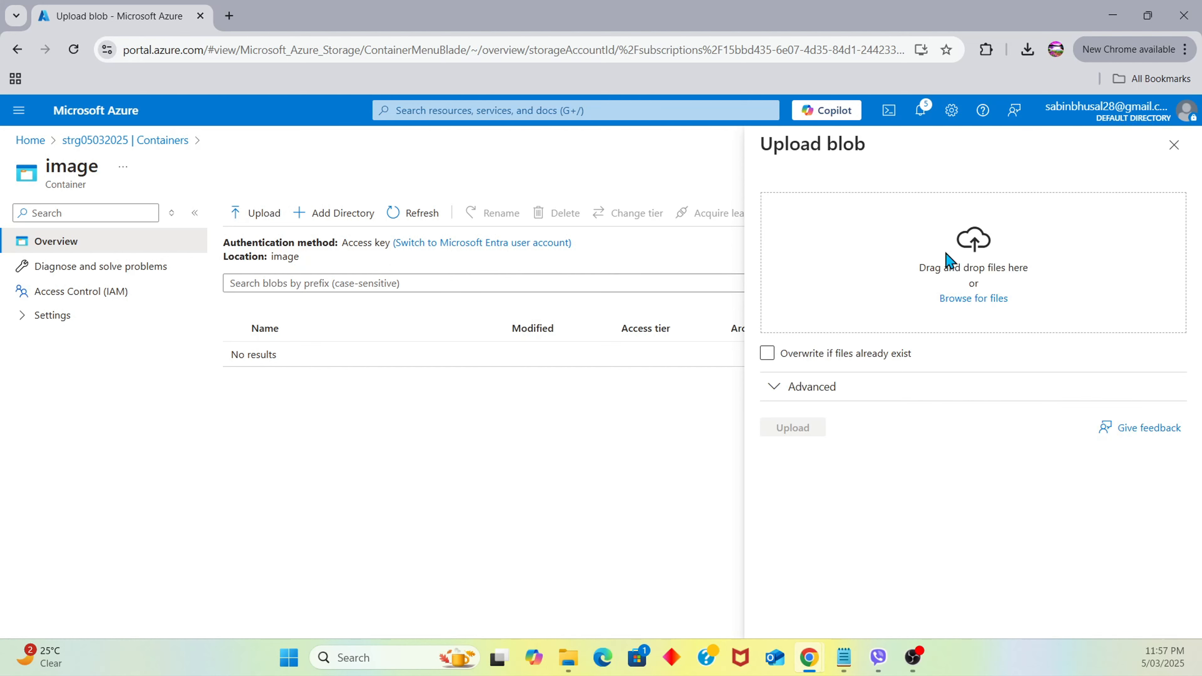
left_click(985, 300)
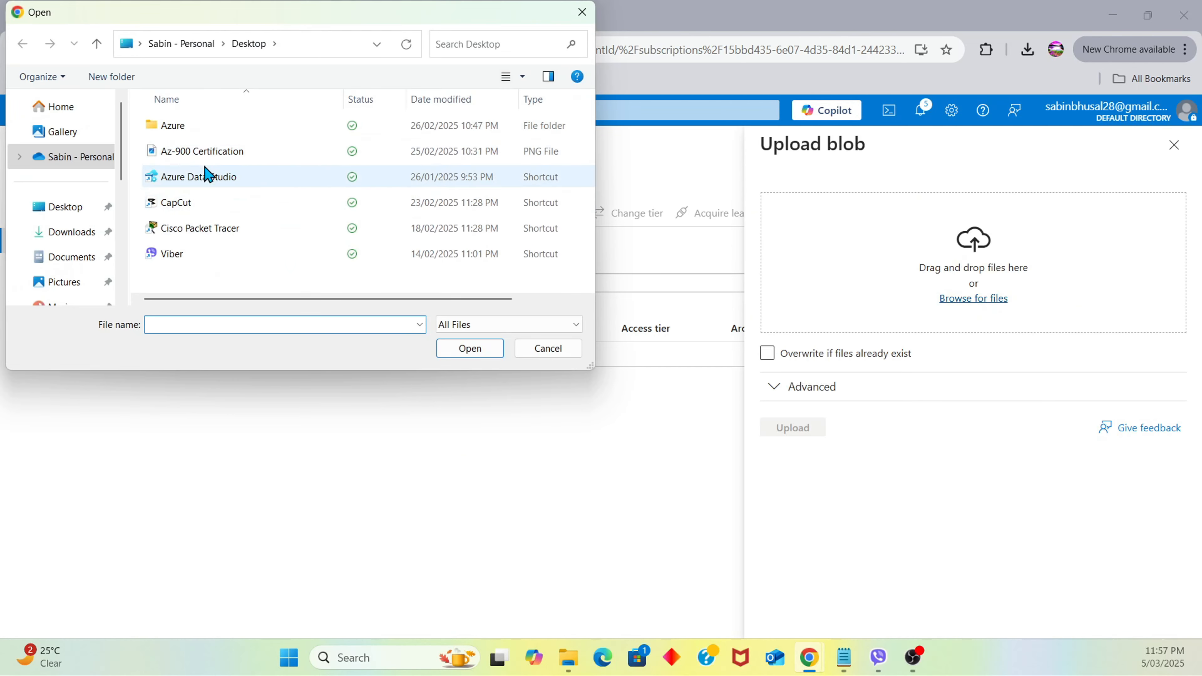
left_click(229, 152)
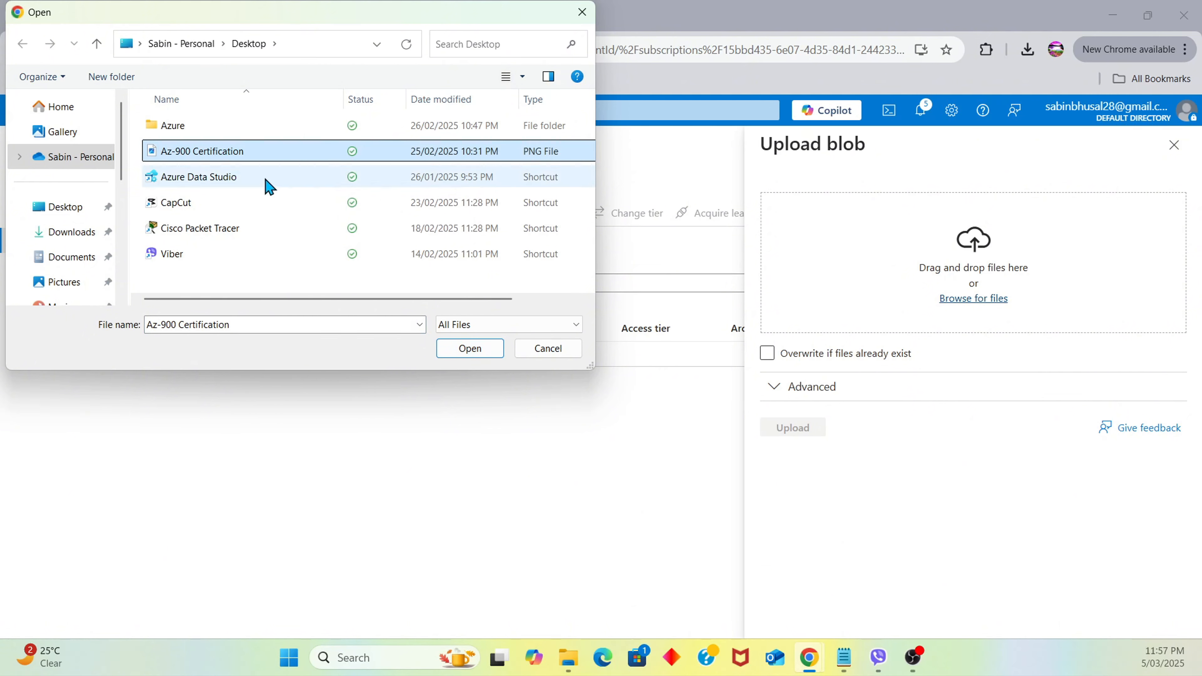
left_click(470, 350)
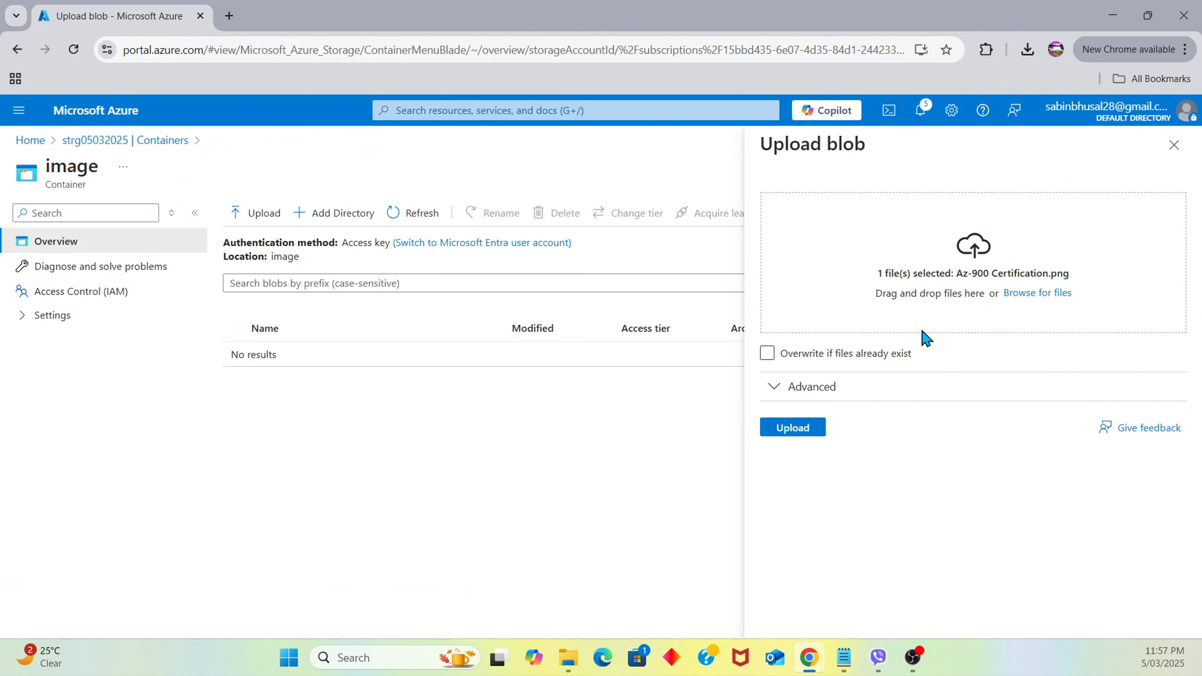
left_click(796, 427)
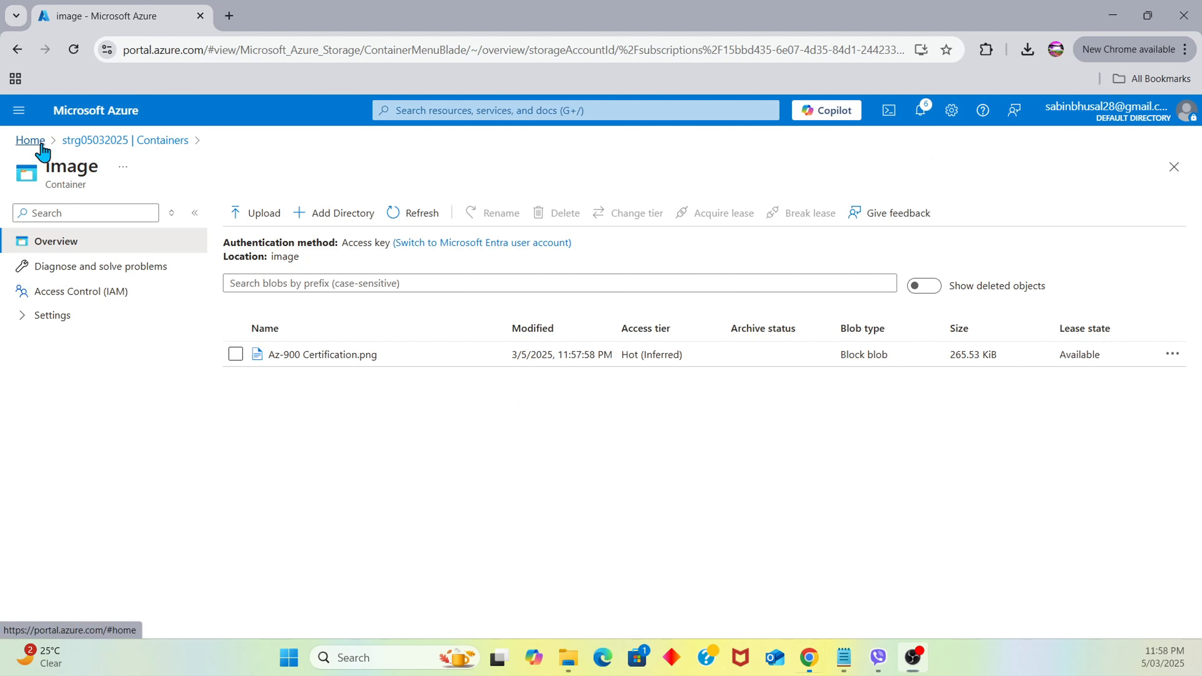
left_click(32, 140)
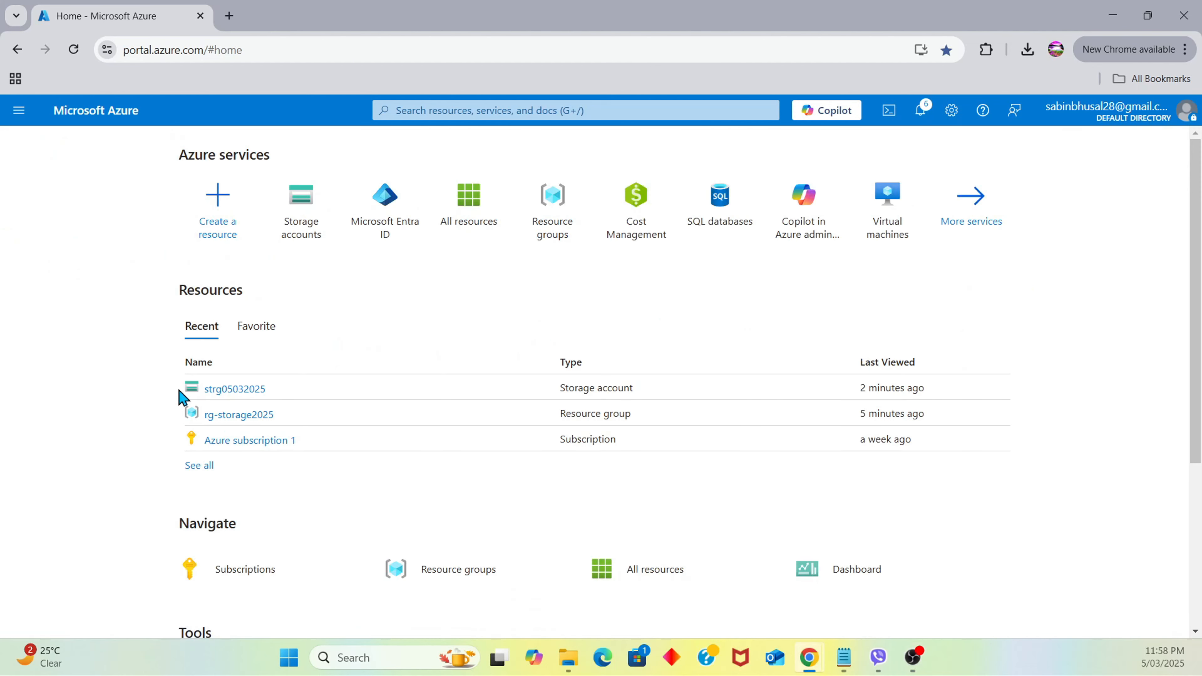
left_click(251, 392)
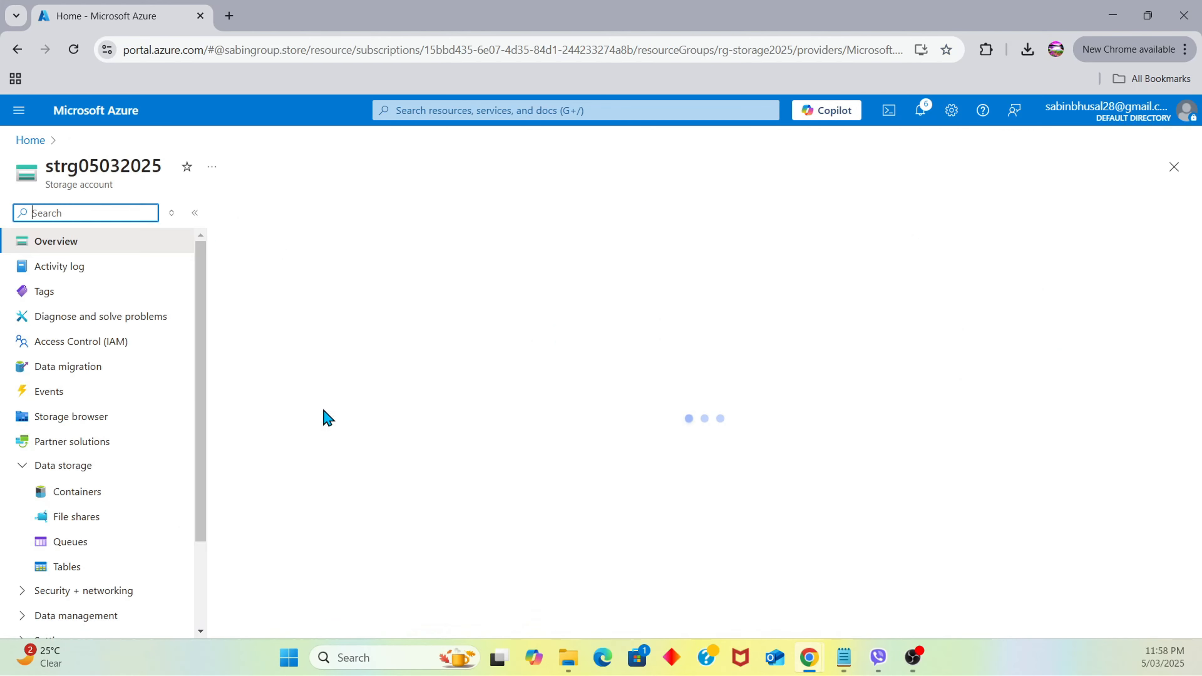
left_click(95, 493)
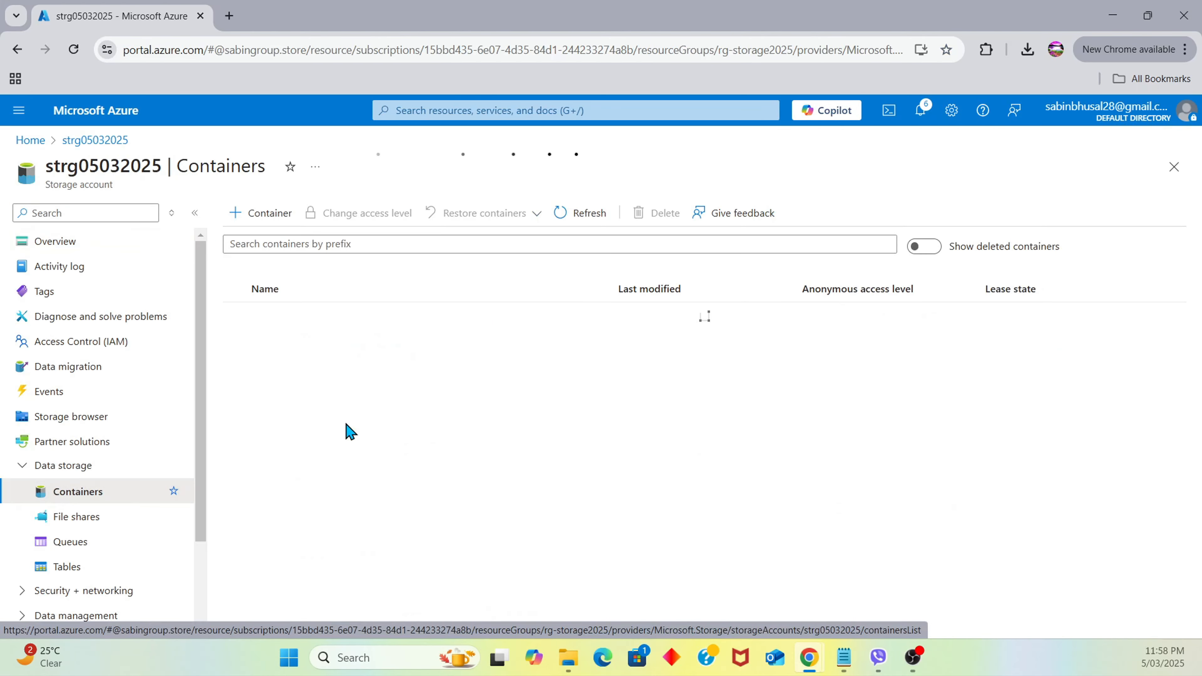
left_click(265, 349)
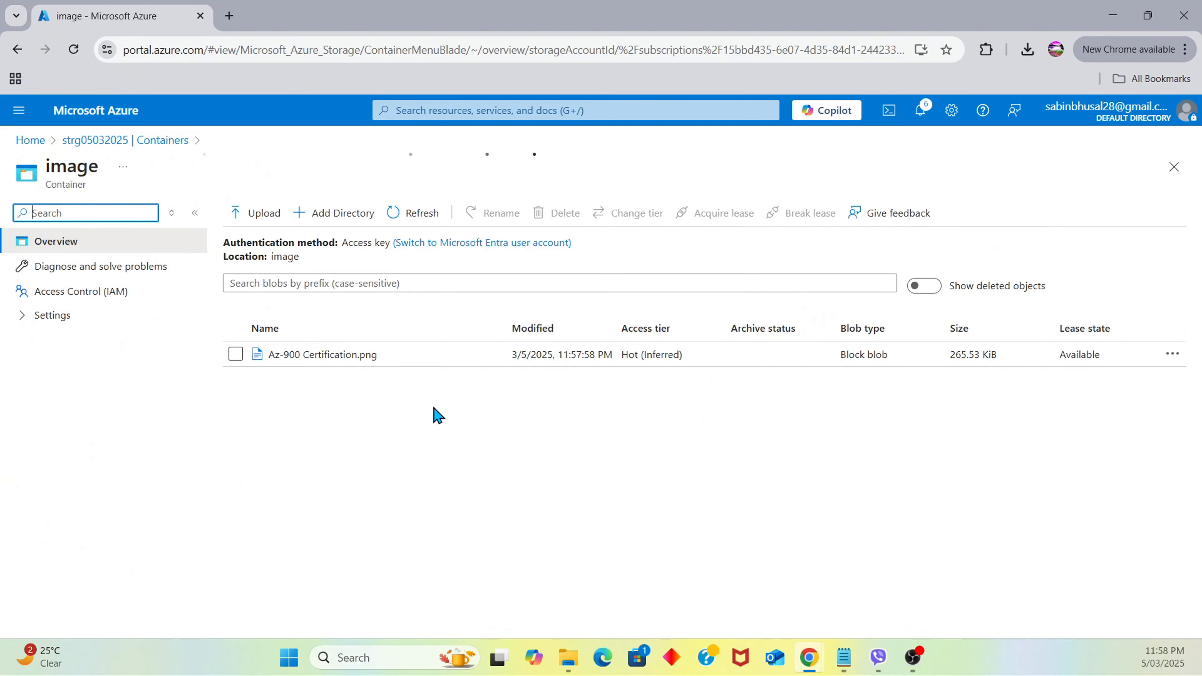
left_click(326, 360)
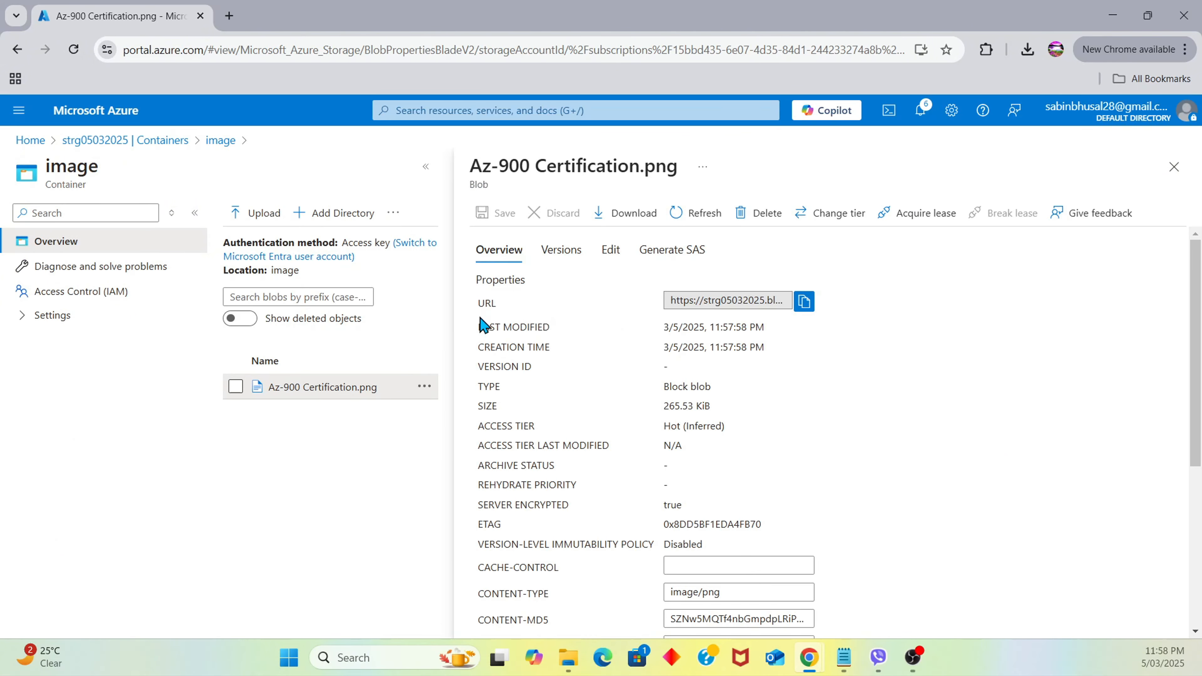
left_click(611, 251)
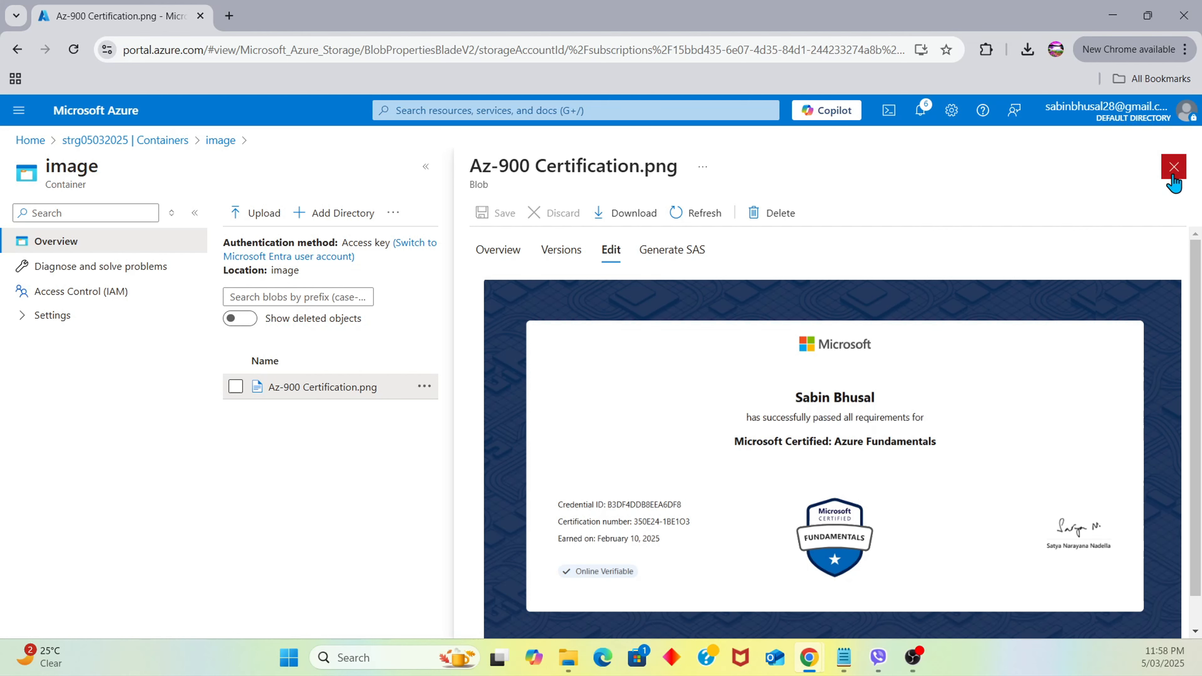
left_click(1173, 166)
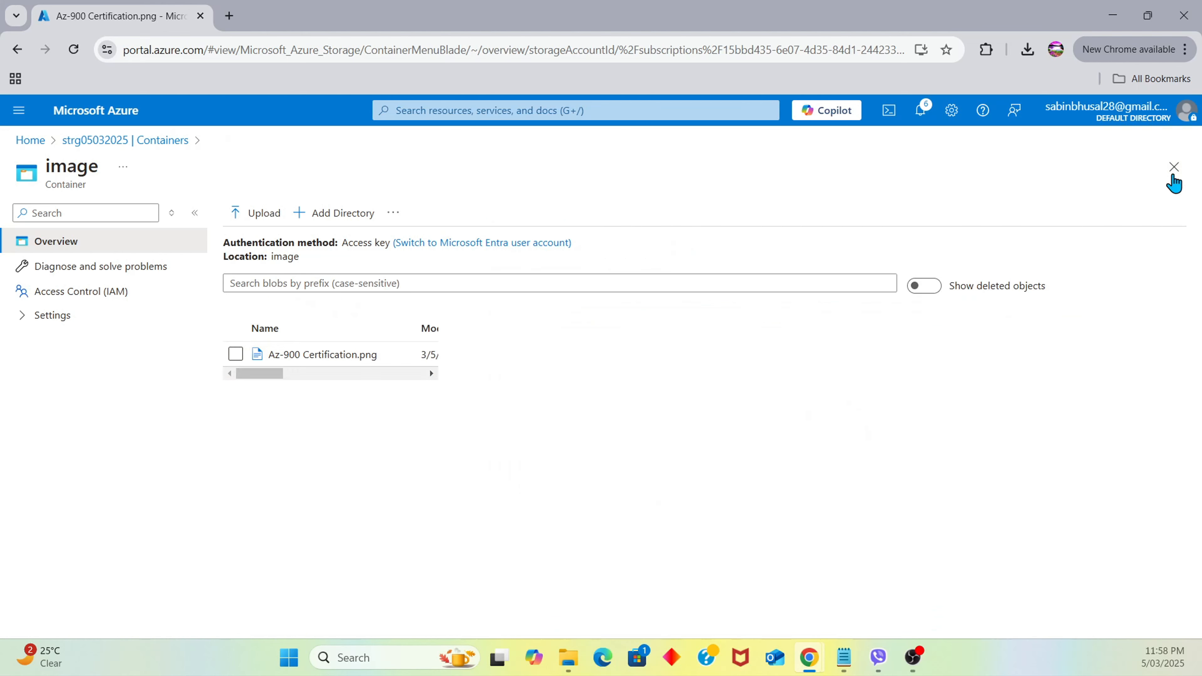
left_click(71, 145)
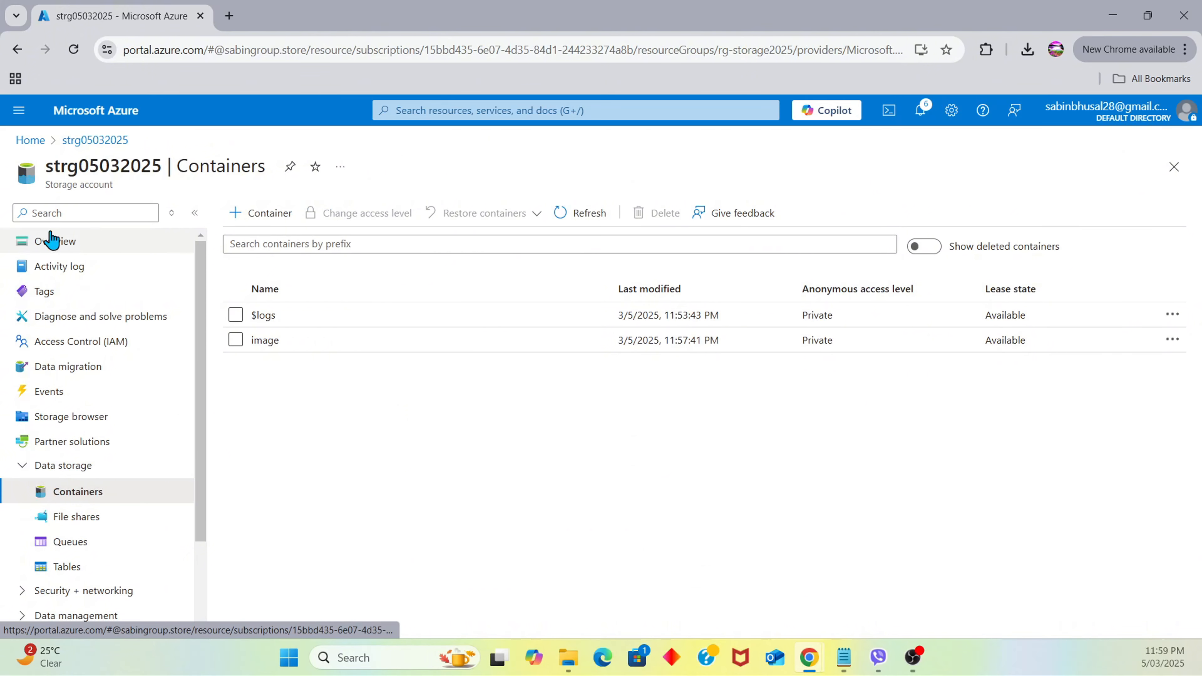
scroll(80, 309, "down", 3)
scroll(80, 312, "up", 3)
left_click(72, 242)
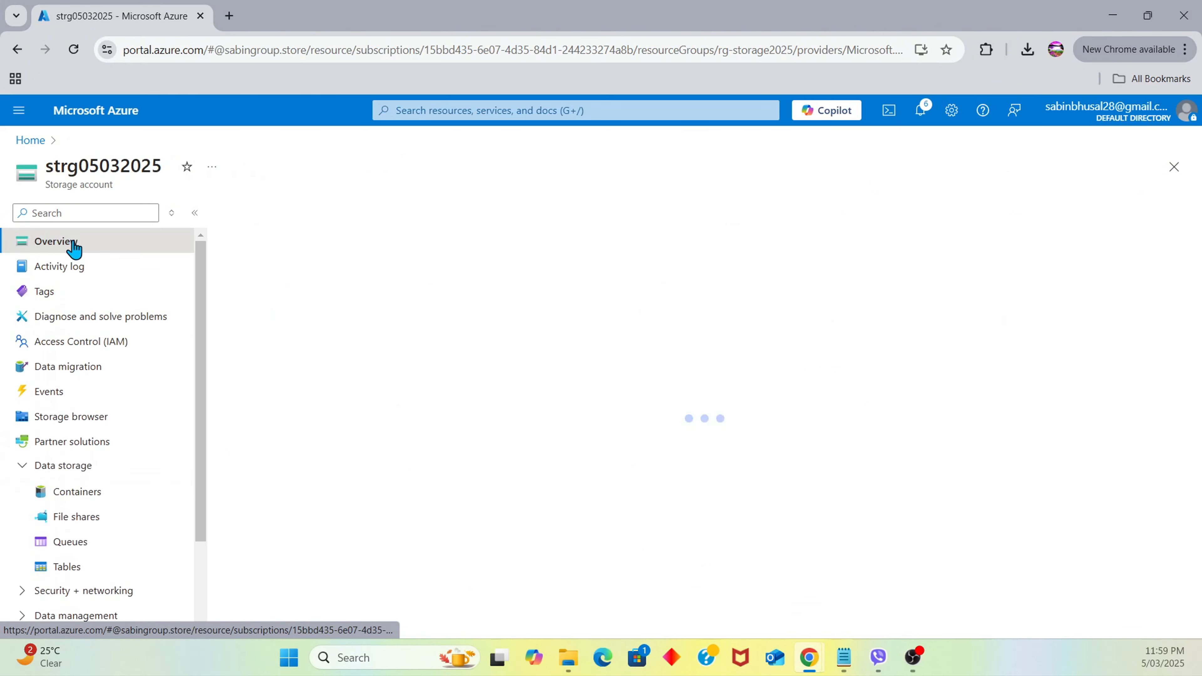
scroll(597, 435, "down", 2)
scroll(600, 433, "down", 1)
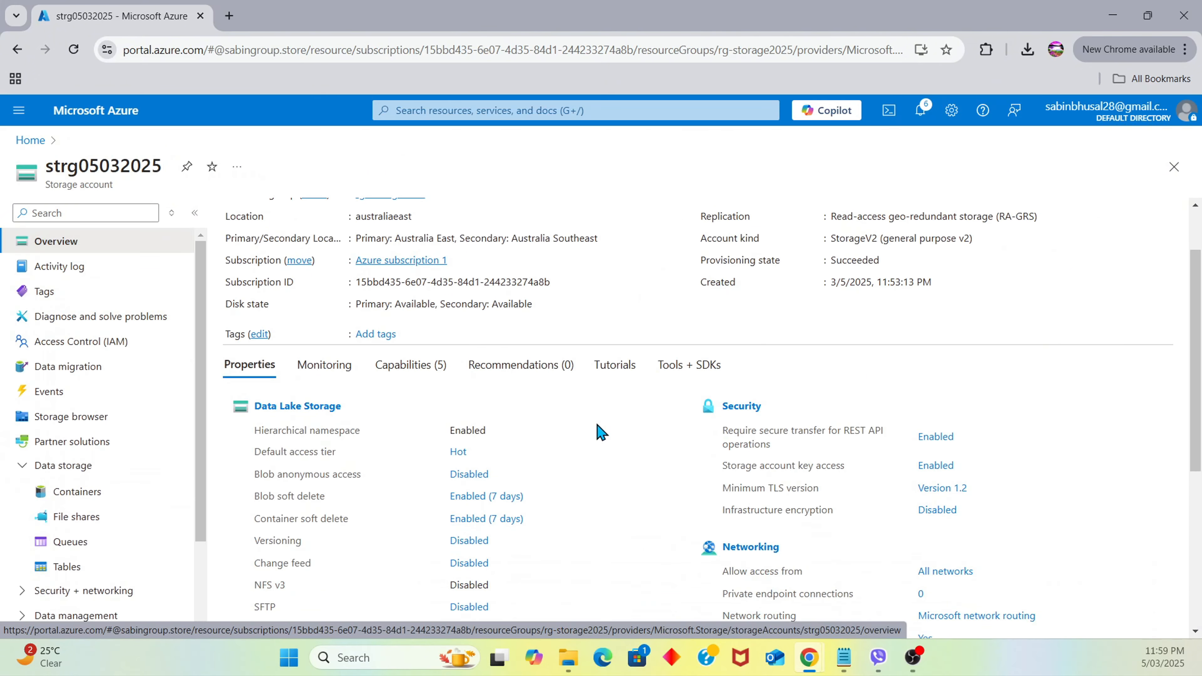
scroll(600, 433, "up", 3)
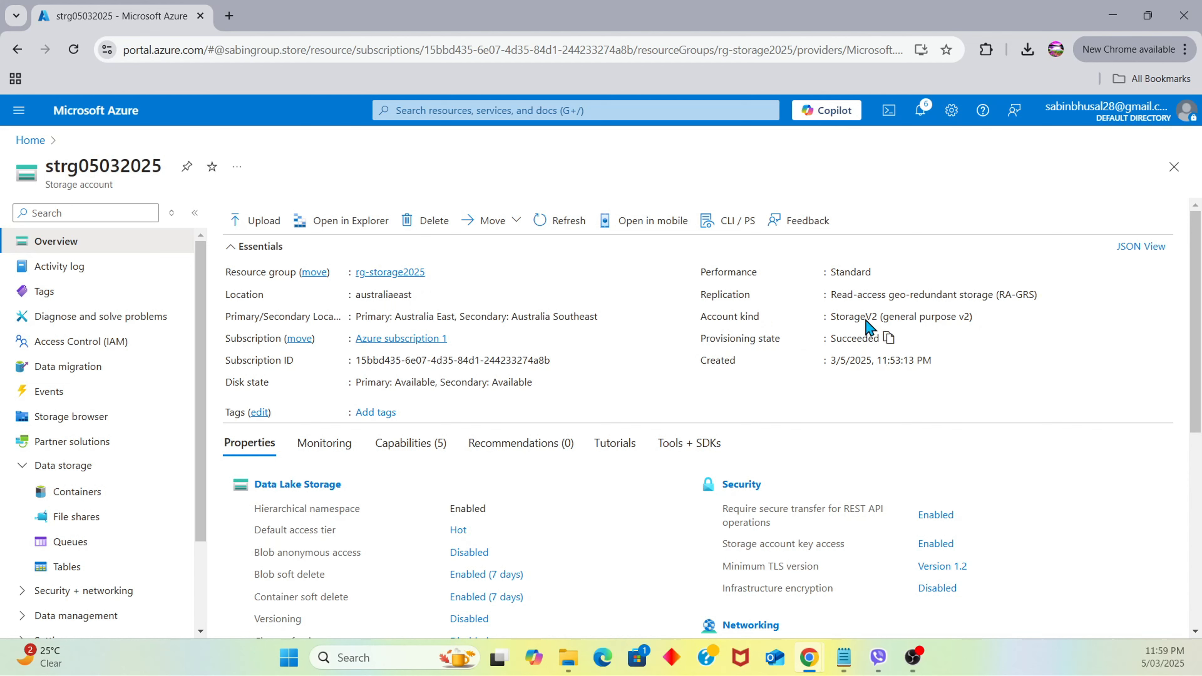
scroll(434, 340, "down", 2)
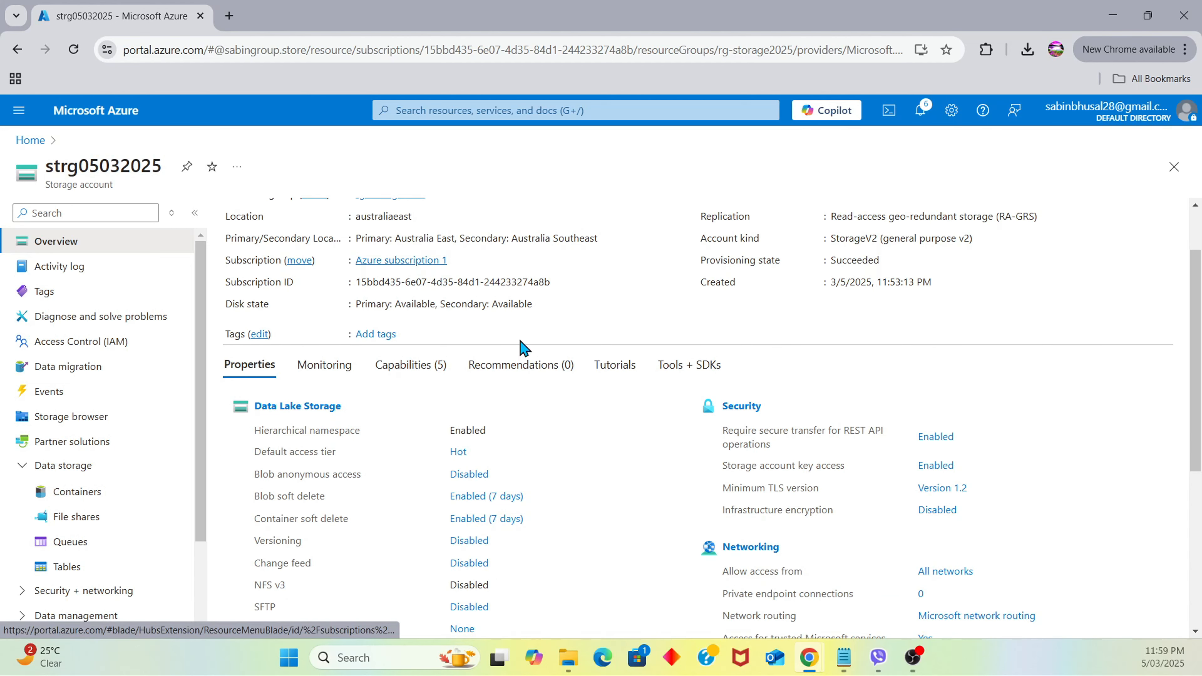
scroll(411, 428, "down", 4)
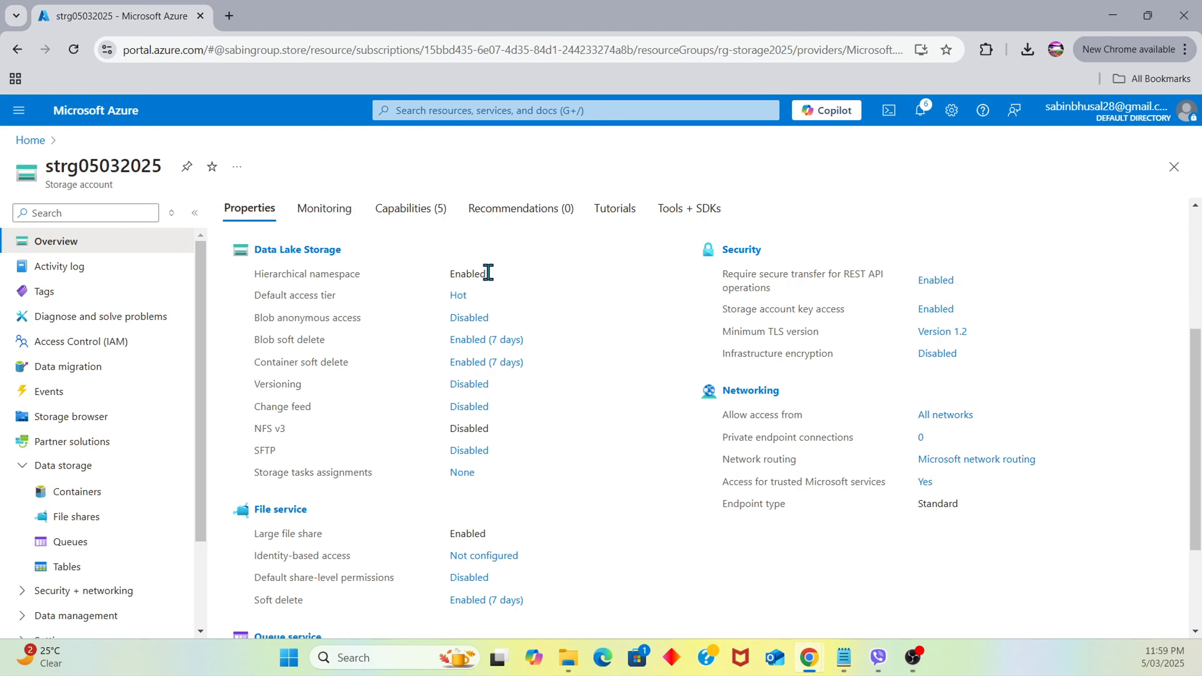
scroll(663, 407, "up", 6)
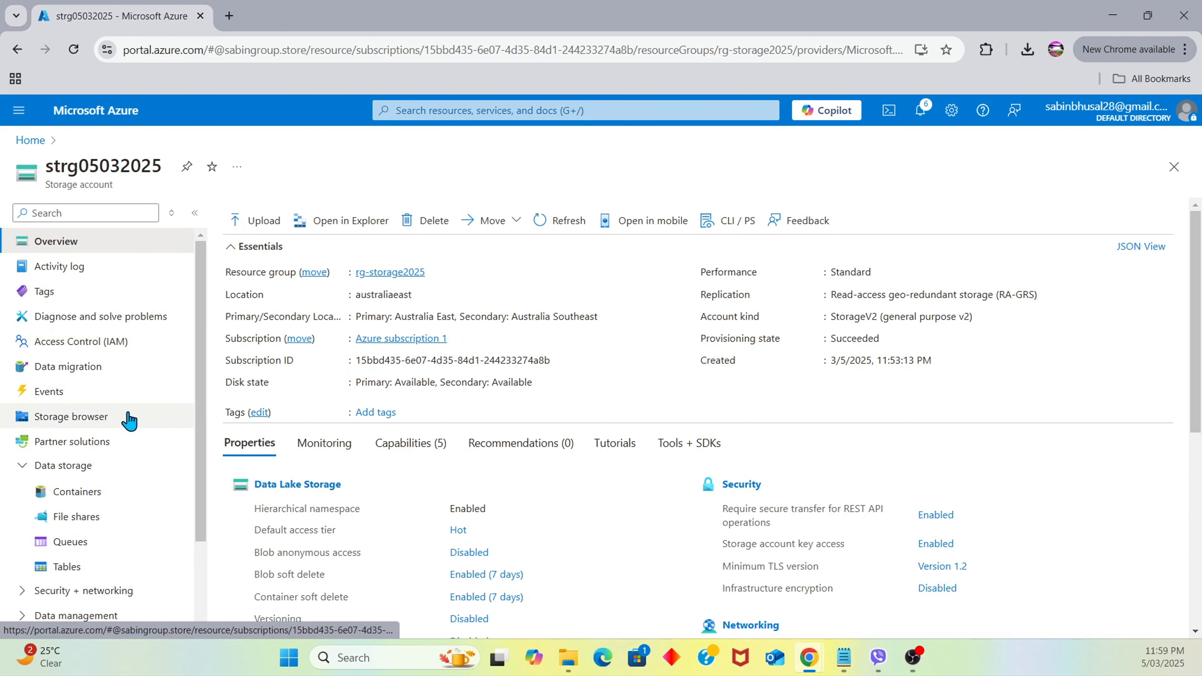
scroll(142, 389, "down", 2)
Navigate Storage browser > Blob containers > image and open the Az-900 Certification.png blob's details
left_click(116, 303)
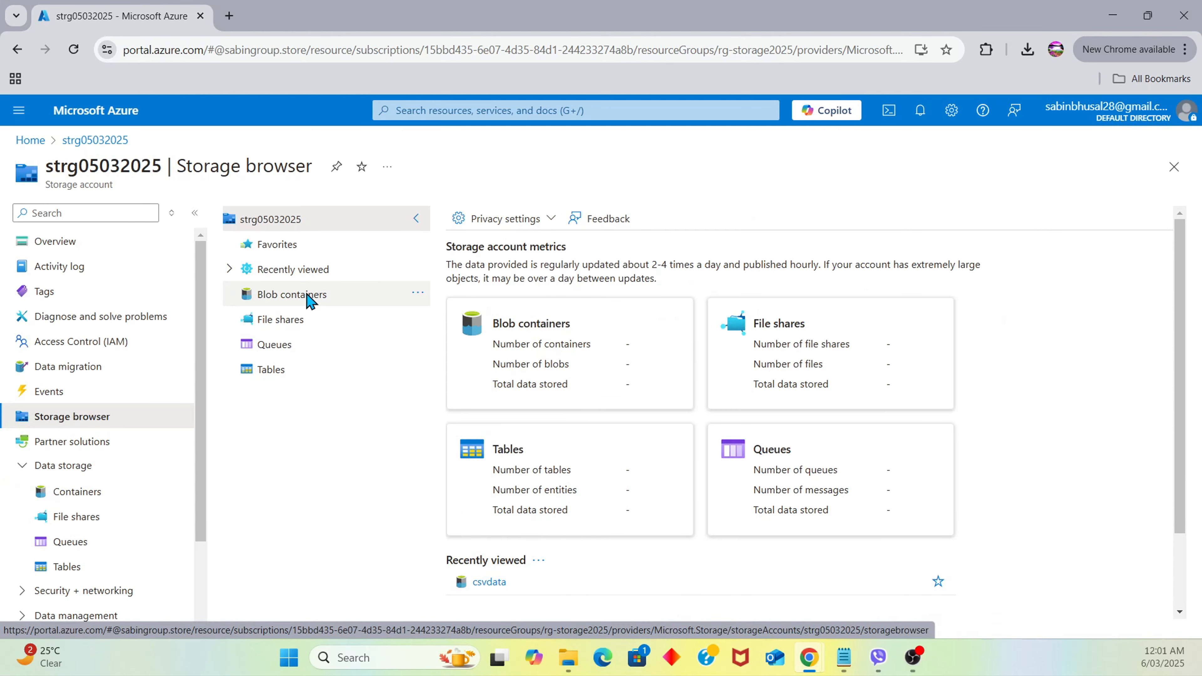
left_click(308, 299)
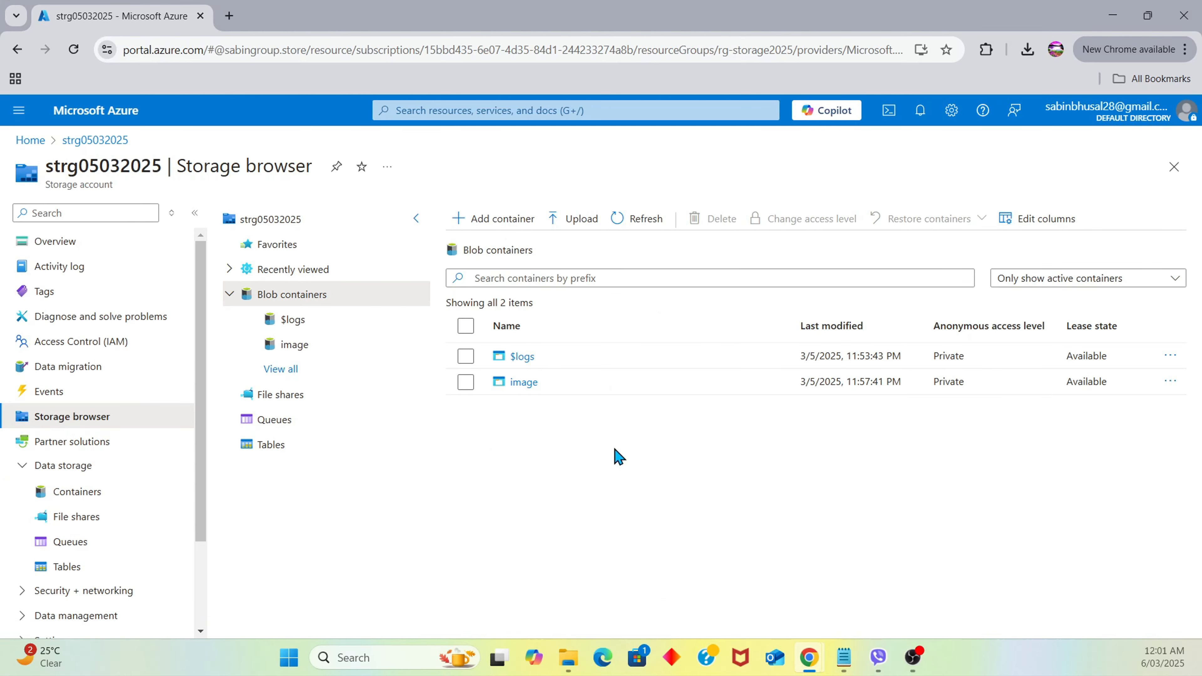
left_click(524, 385)
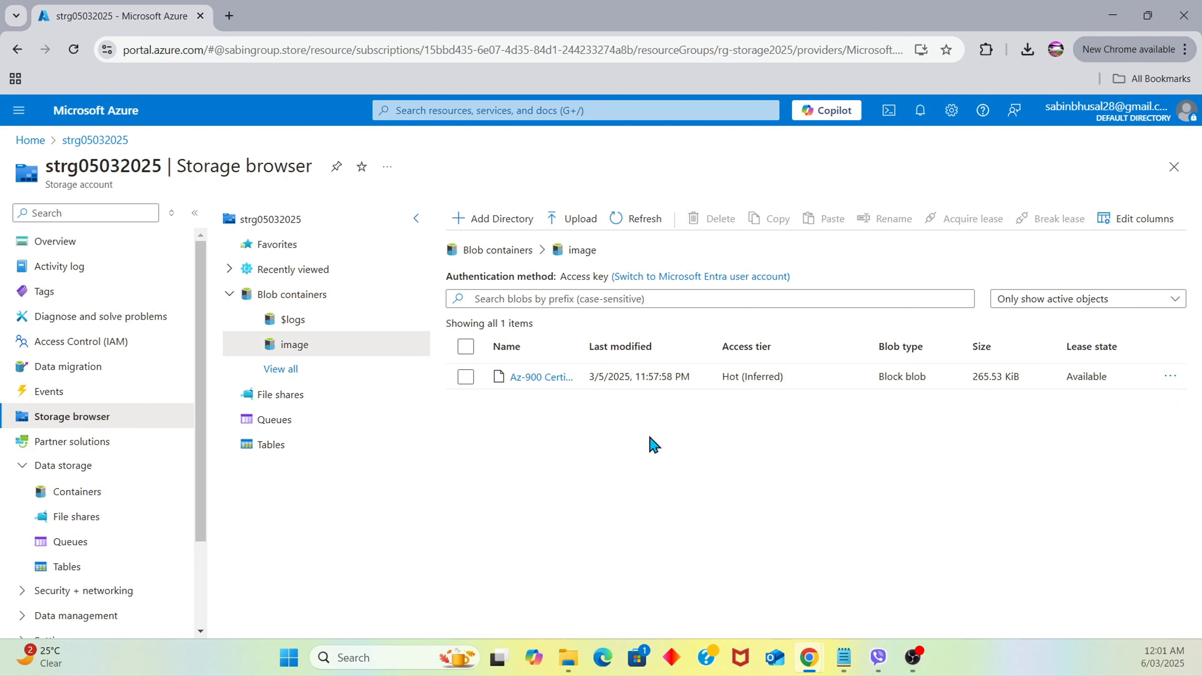
left_click(549, 377)
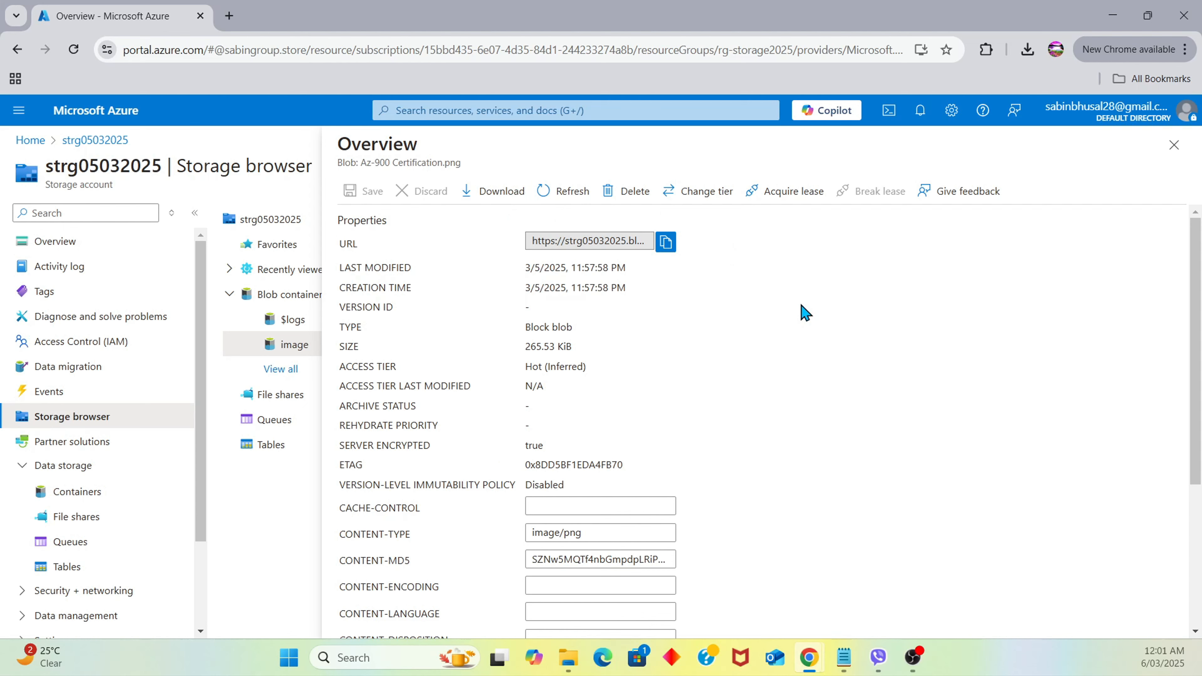
Copy the blob URL and load it in a new browser tab, getting PublicAccessNotPermitted
left_click(665, 244)
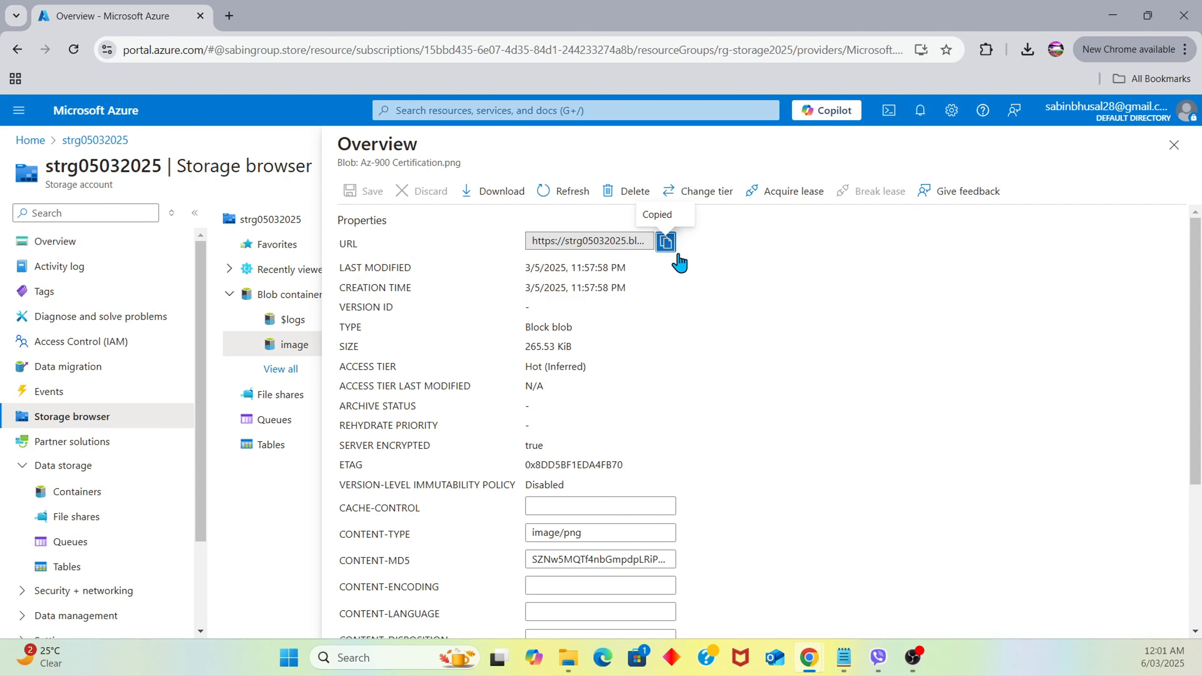
left_click(230, 16)
key("ctrl+v")
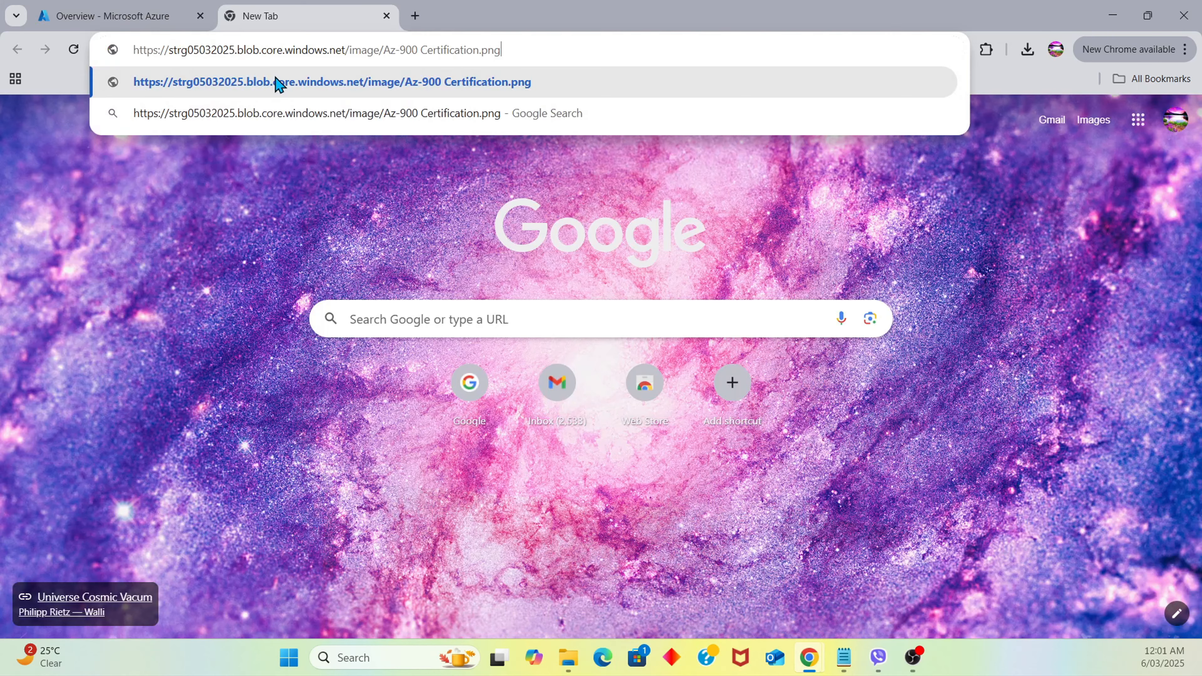
left_click(282, 83)
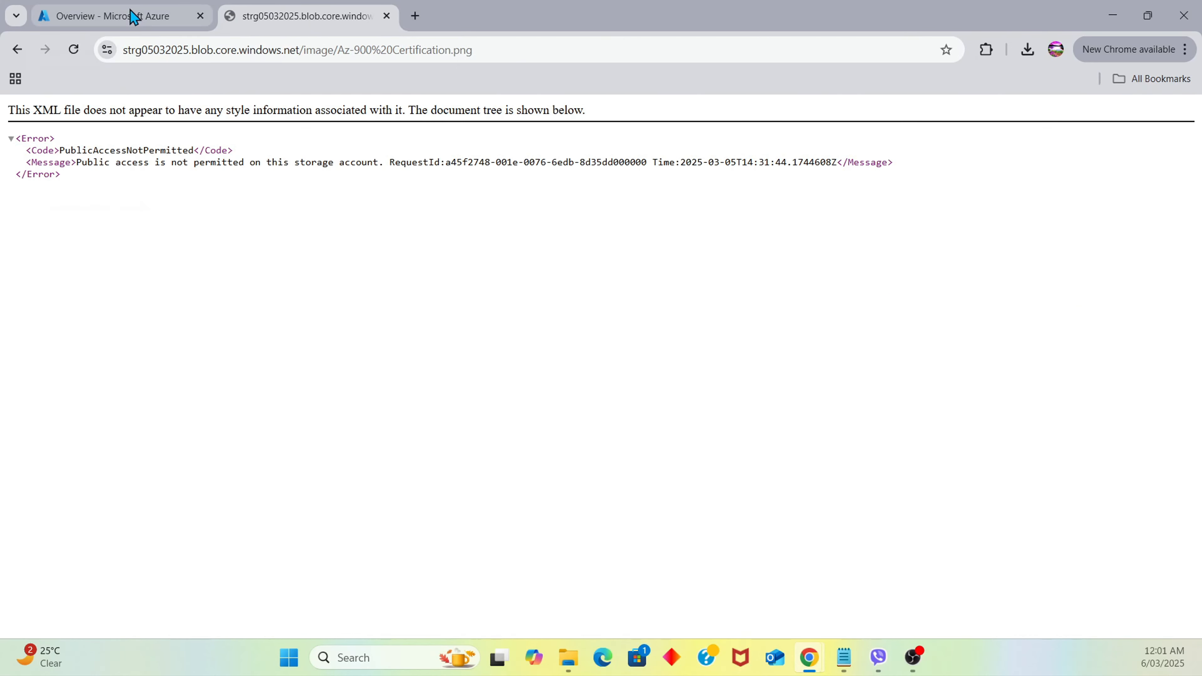
Close the blob details panel and open Access Control (IAM) for storage account strg05032025
left_click(387, 16)
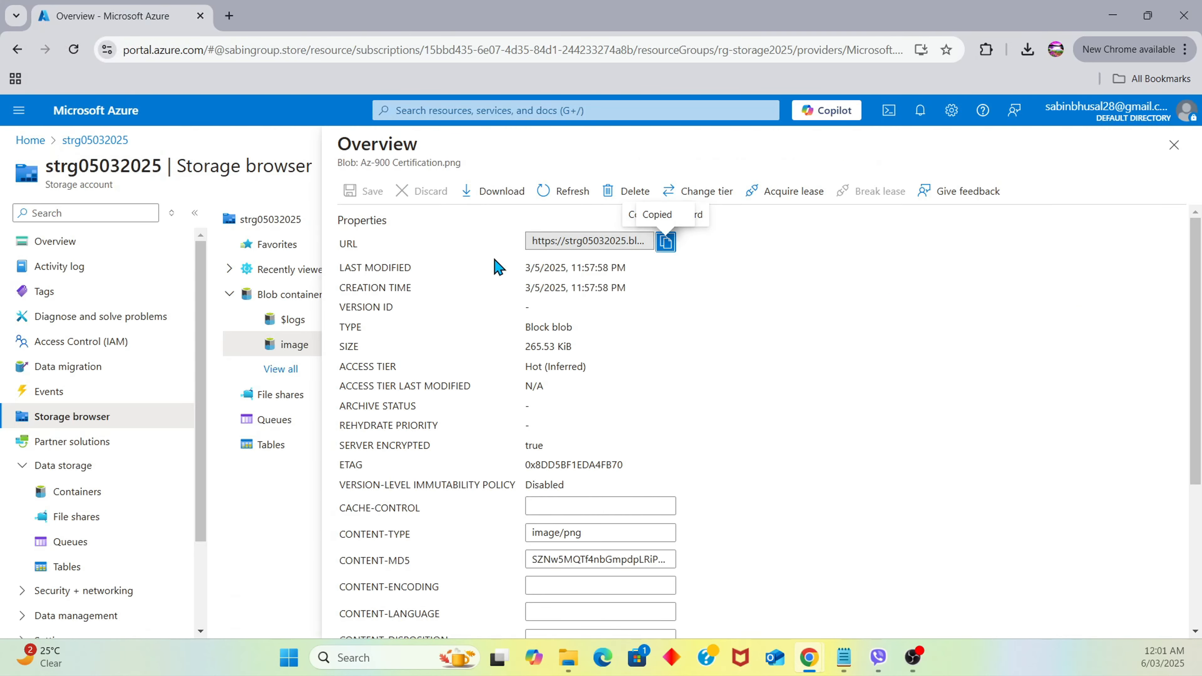
left_click(1176, 145)
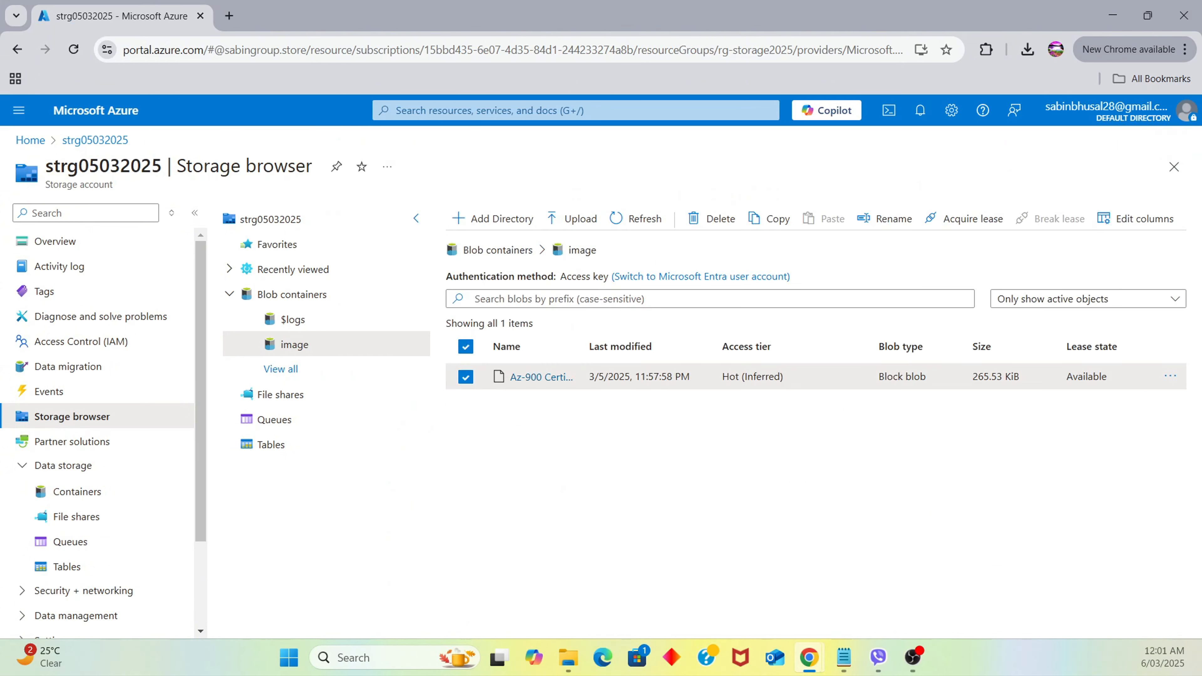
key("alt+Tab")
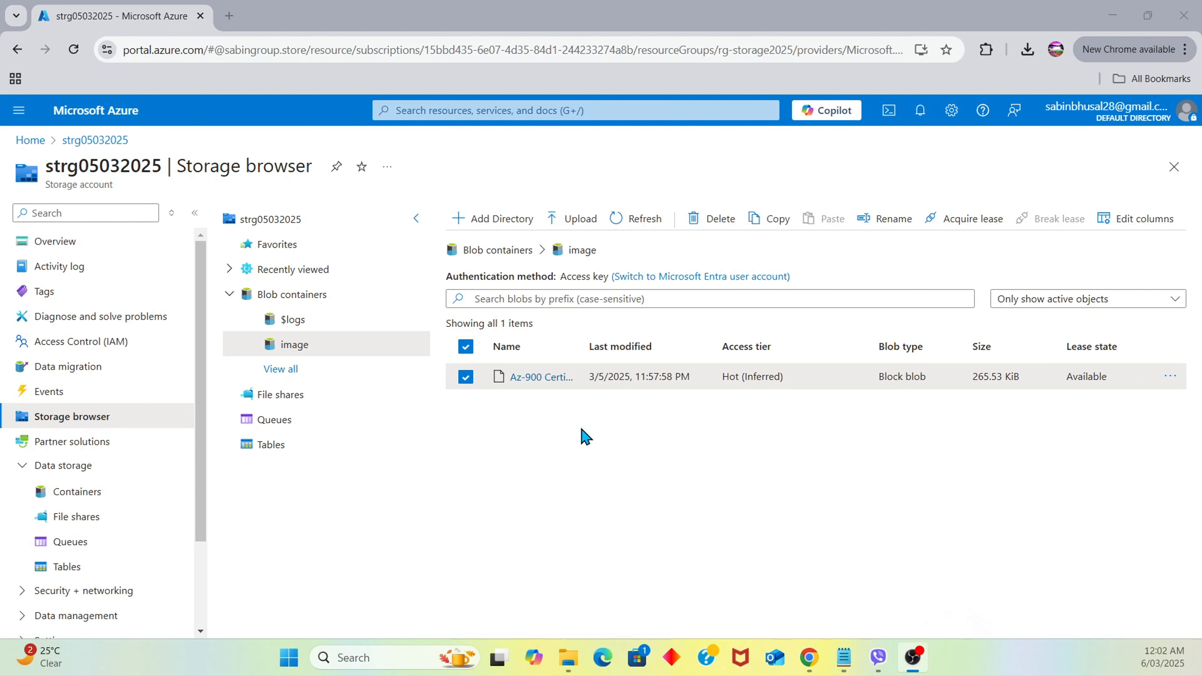
left_click(92, 343)
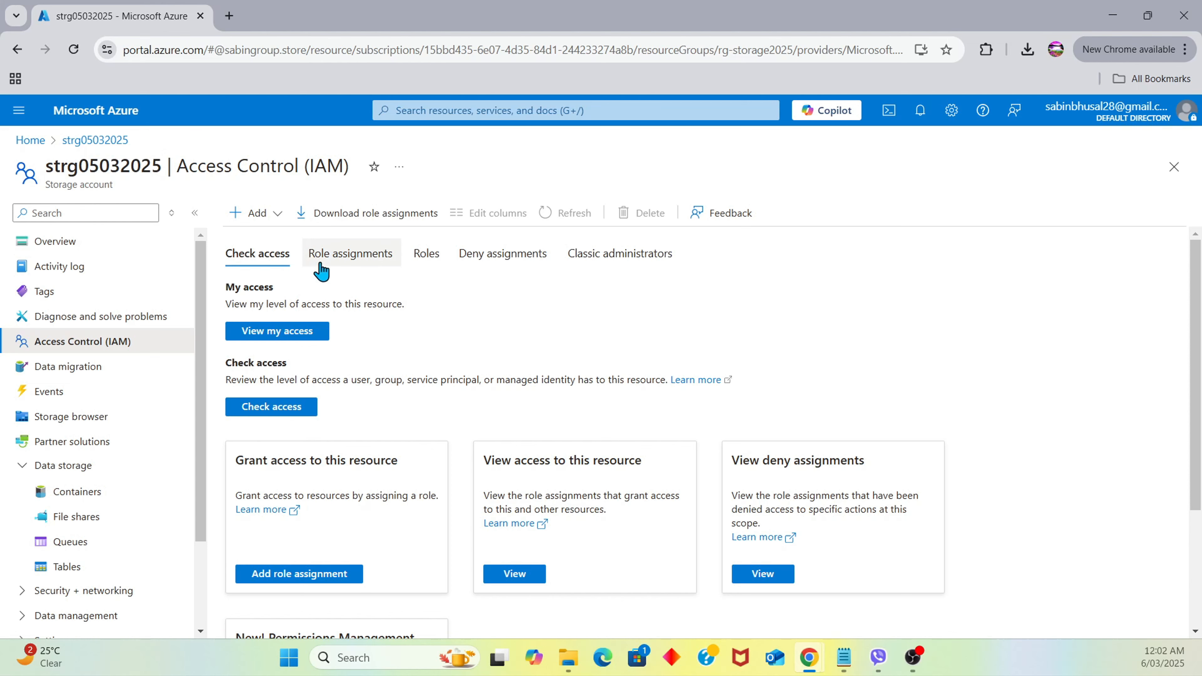
Begin a role assignment on strg05032025, searching 'reade' to select Reader, and advance to Members
left_click(273, 222)
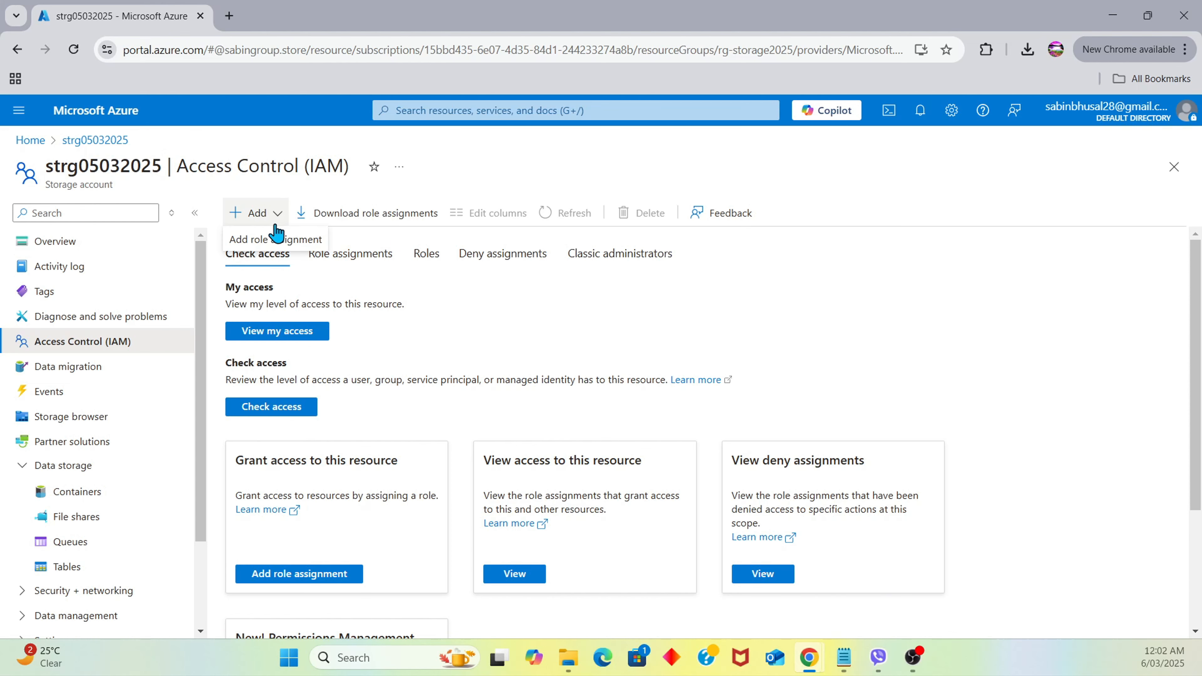
left_click(273, 239)
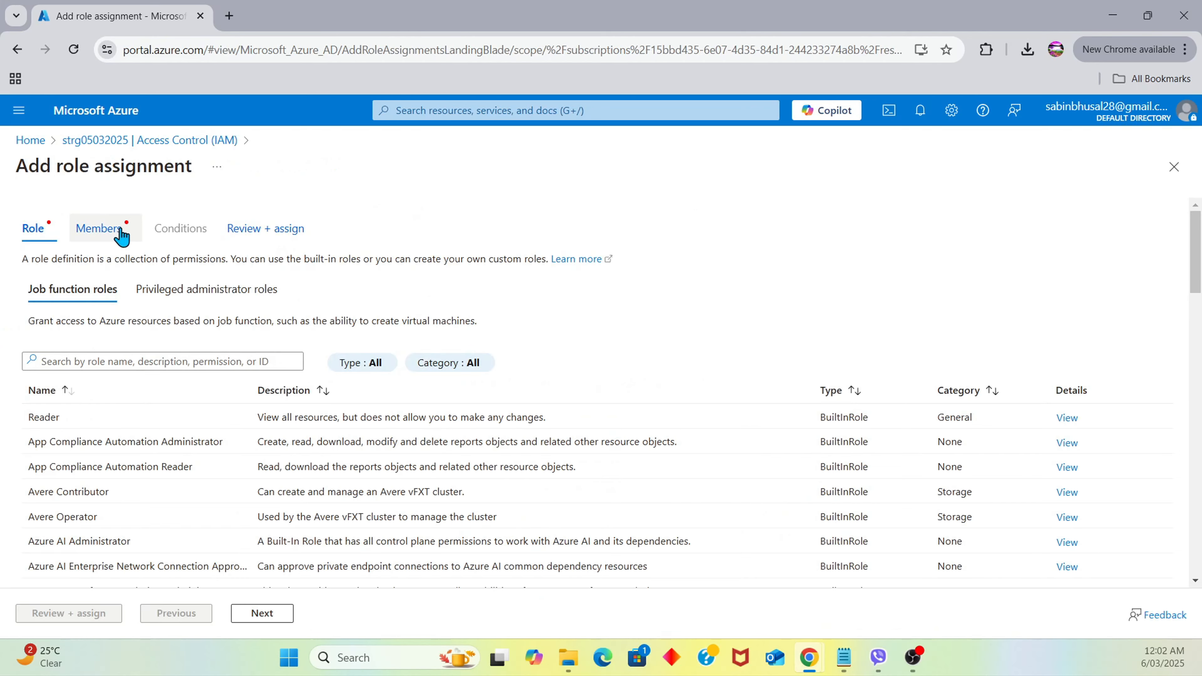
left_click(160, 358)
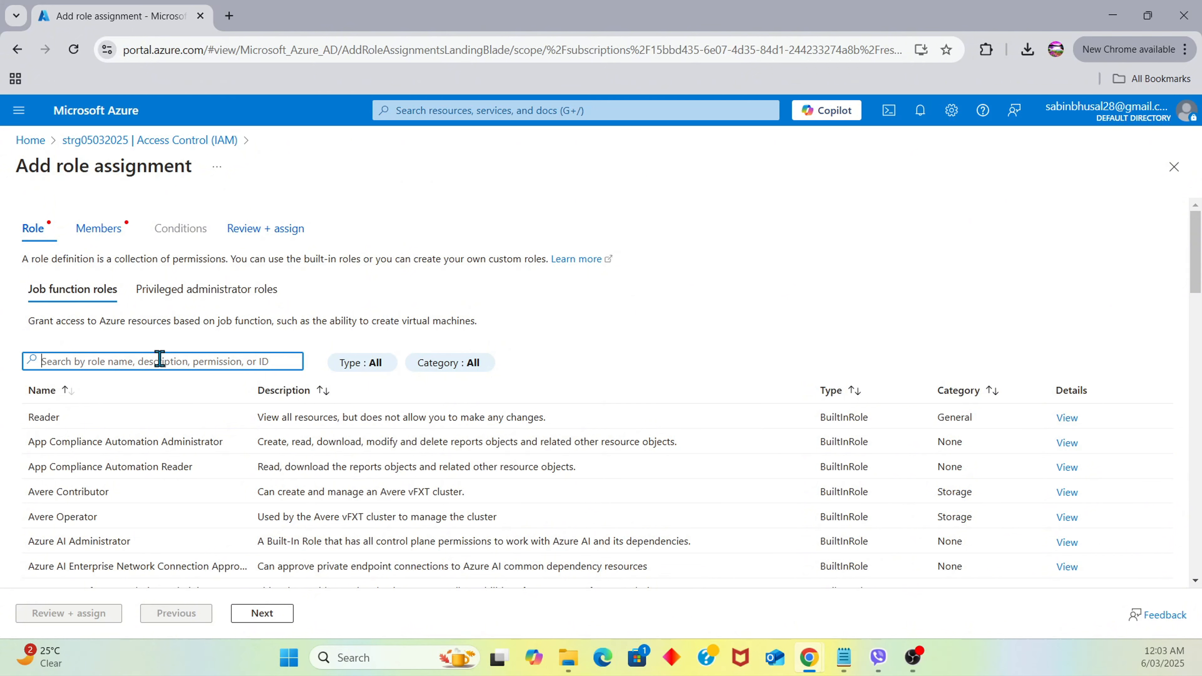
type("reader")
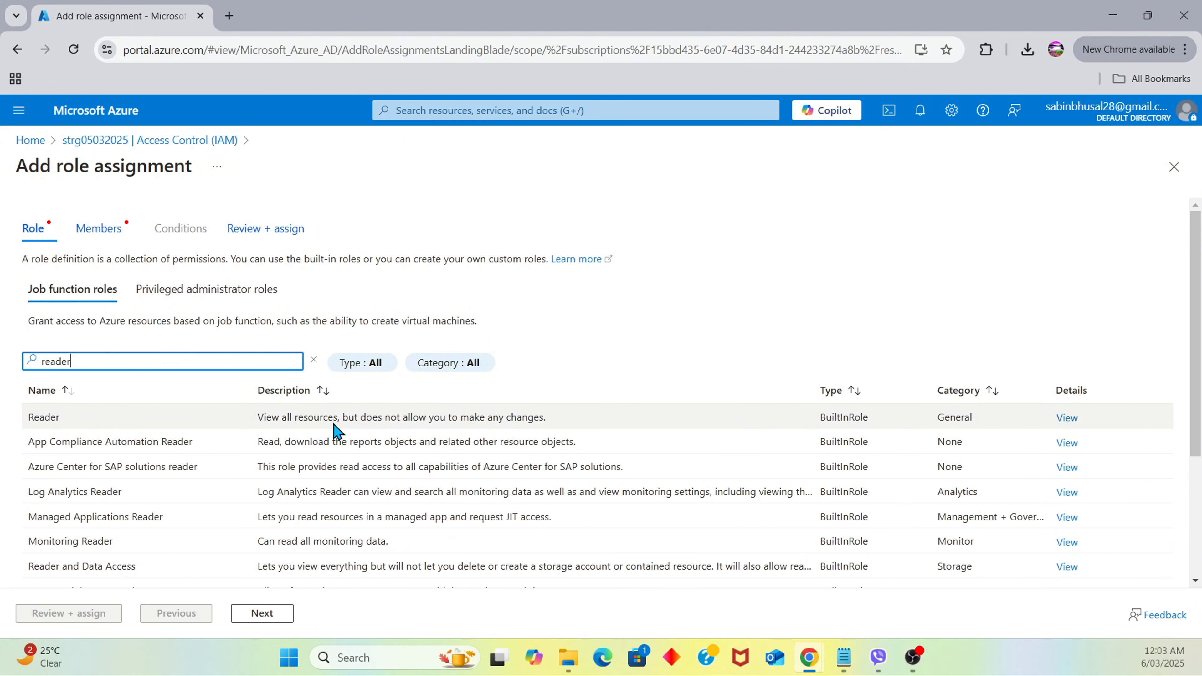
left_click(497, 416)
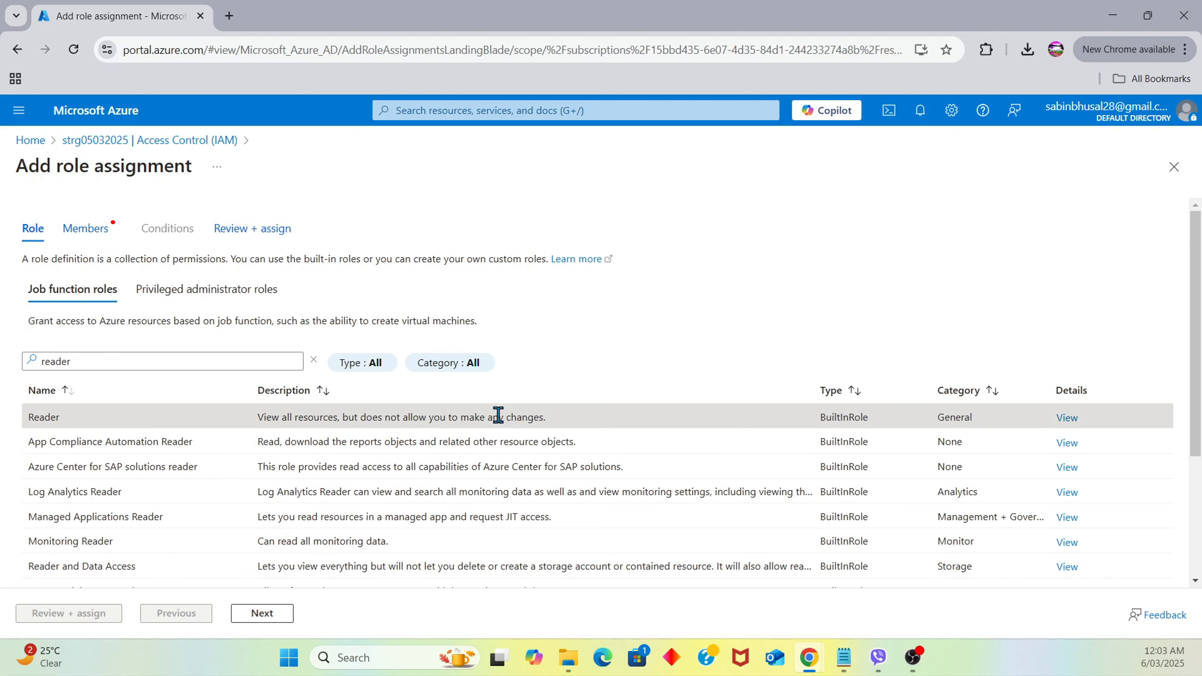
left_click(259, 612)
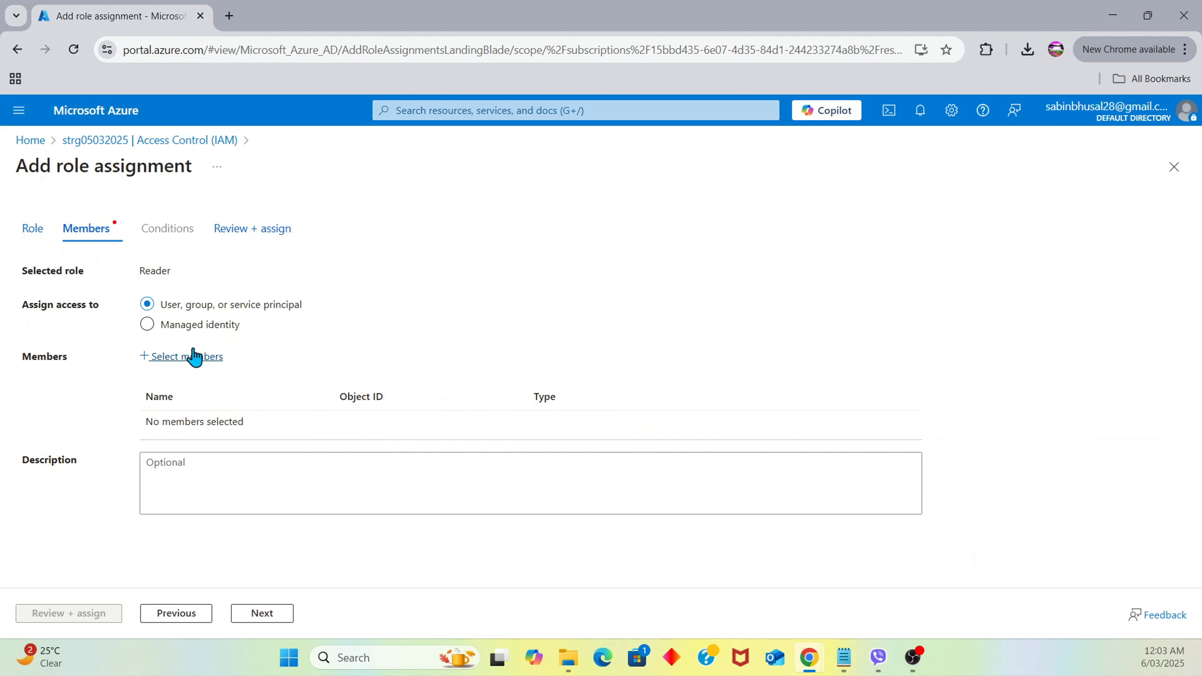
Pick group GRP-IT in the member picker and confirm it for the Reader assignment
left_click(208, 358)
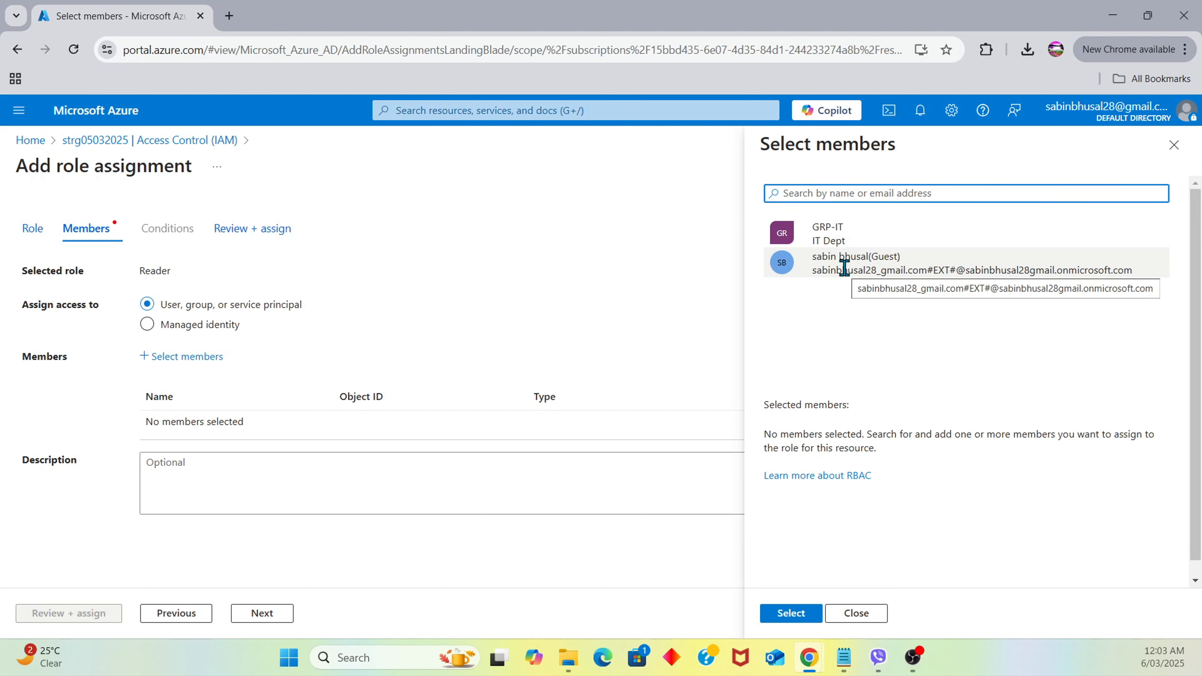
left_click(864, 234)
left_click(792, 613)
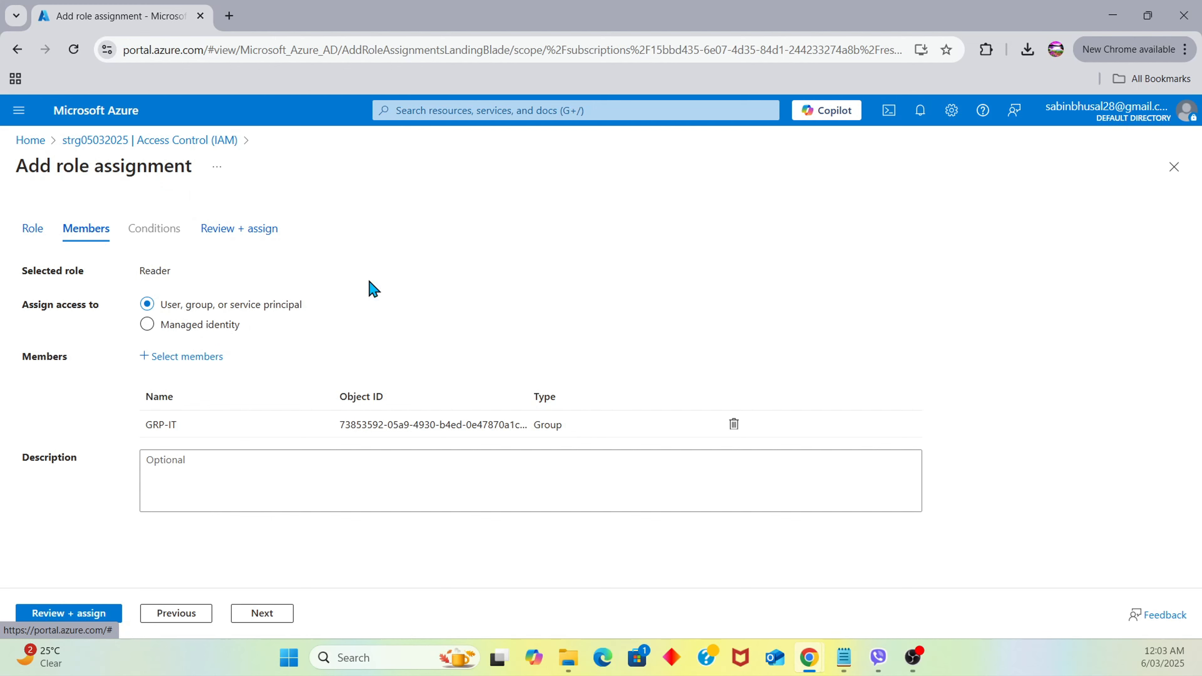
Review and submit the Reader role assignment for GRP-IT on strg05032025
left_click(110, 618)
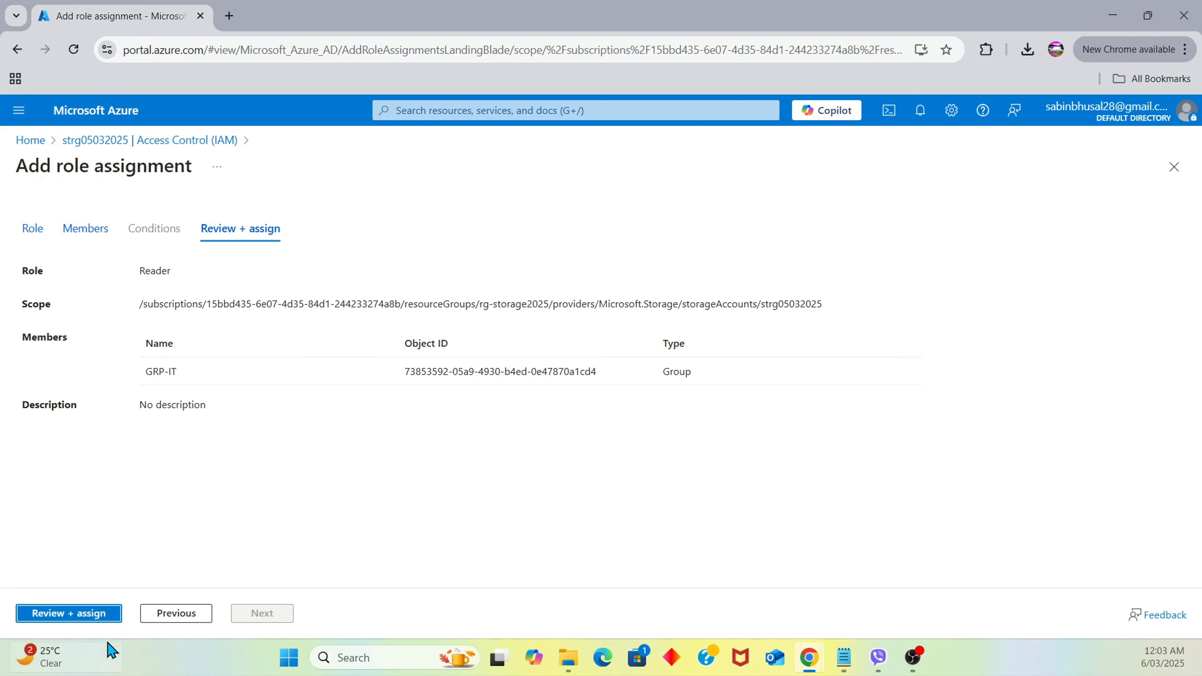
left_click(80, 615)
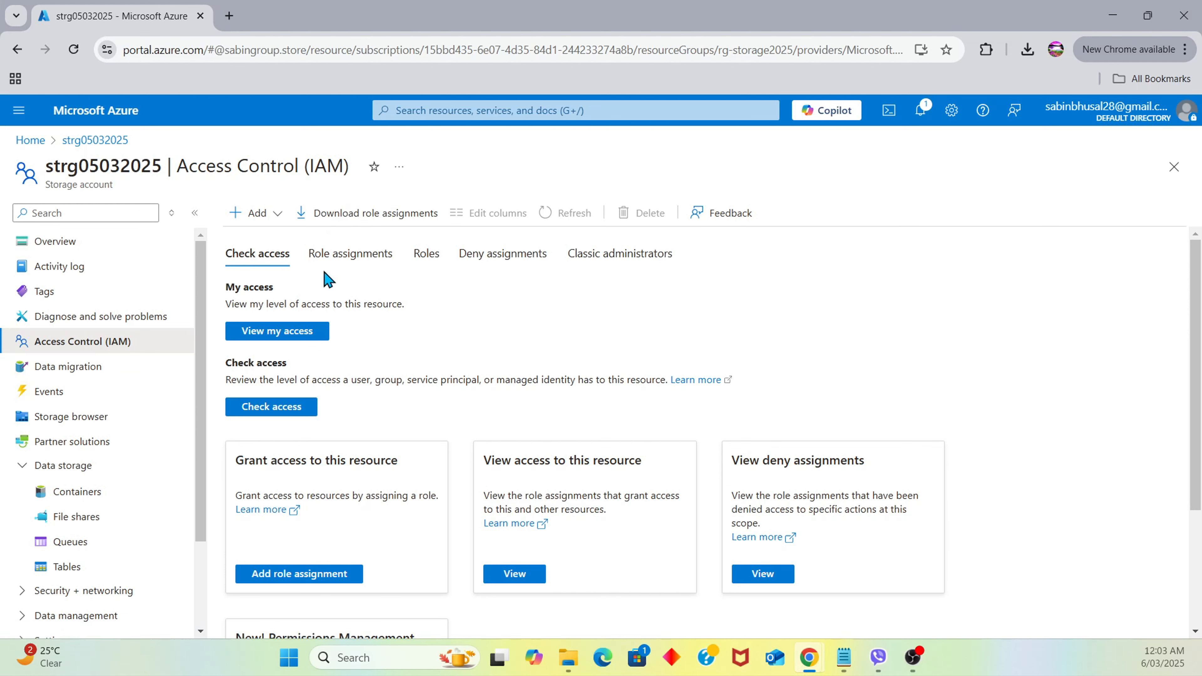
List strg05032025's role assignments: GRP-IT as Reader plus an inherited Owner
left_click(332, 256)
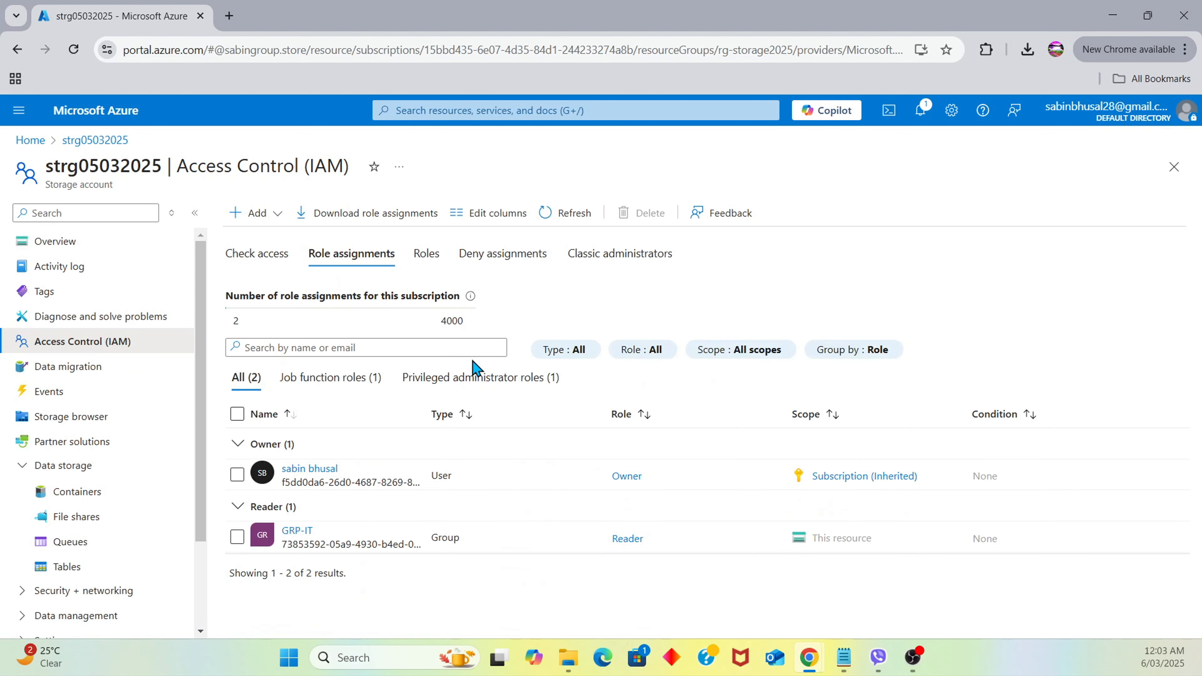